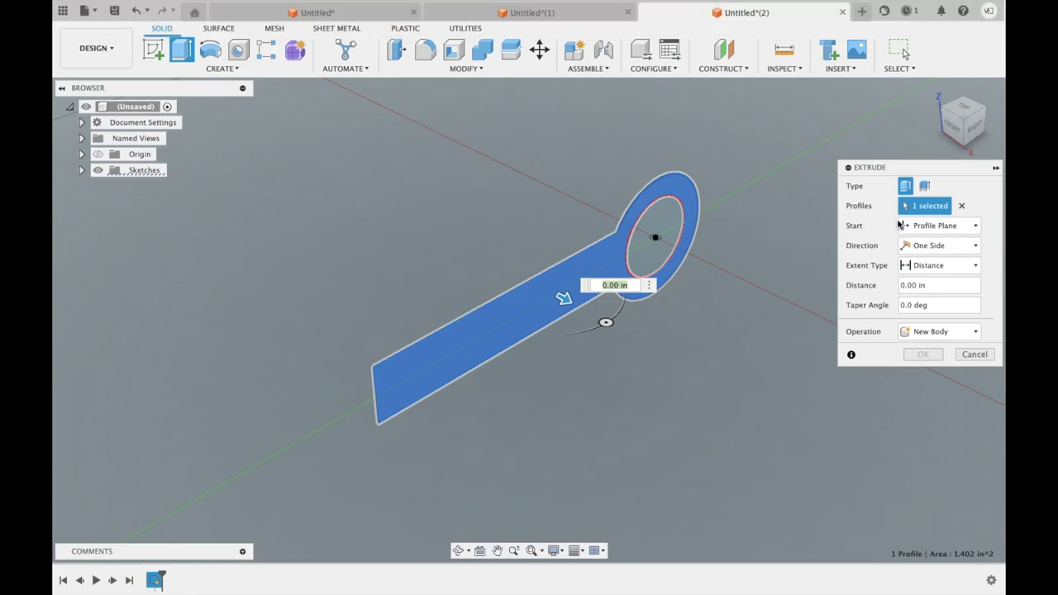
Extrude the leaf profile symmetrically into a full solid hinge leaf
{"action": "left_click", "coordinate": [922, 267]}
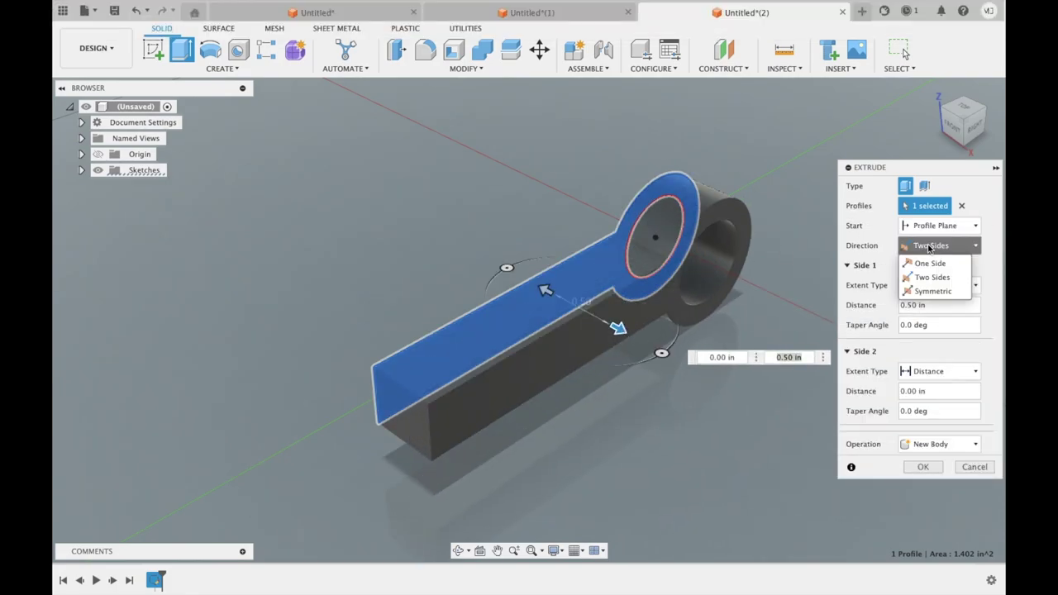
{"action": "left_click", "coordinate": [932, 291]}
{"action": "left_click_drag", "start_coordinate": [614, 330], "coordinate": [798, 421]}
{"action": "key", "text": "Return"}
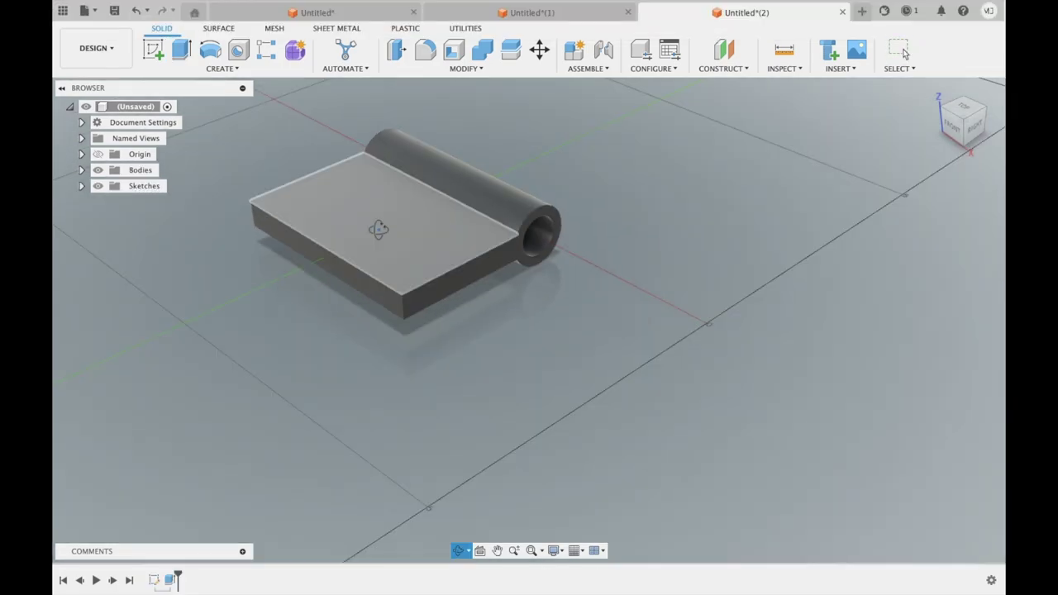
Copy the leaf body and paste the copy 6.00 in beside the original
{"action": "middle_click_drag", "start_coordinate": [378, 234], "coordinate": [508, 169], "text": "shift"}
{"action": "left_click_drag", "start_coordinate": [507, 169], "coordinate": [329, 294]}
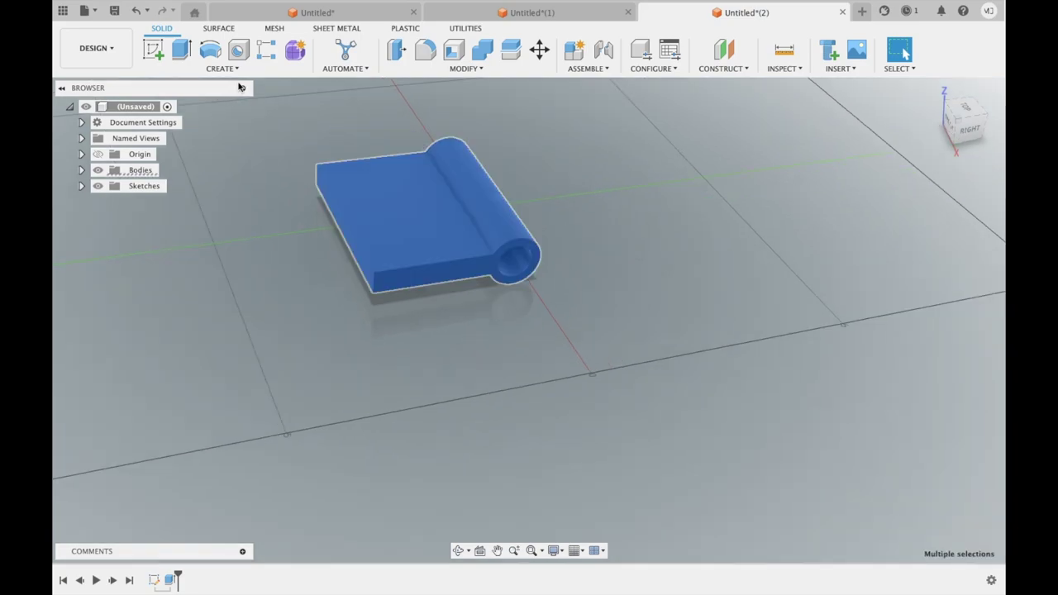
{"action": "right_click", "coordinate": [379, 183]}
{"action": "left_click", "coordinate": [409, 402]}
{"action": "left_click", "coordinate": [681, 223]}
{"action": "key", "text": "ctrl+v"}
{"action": "mouse_move", "coordinate": [376, 193]}
{"action": "left_mouse_down"}
{"action": "mouse_move", "coordinate": [630, 181]}
{"action": "mouse_move", "coordinate": [540, 171]}
{"action": "mouse_move", "coordinate": [678, 142]}
{"action": "mouse_move", "coordinate": [708, 172]}
{"action": "left_mouse_up"}
{"action": "key", "text": "Return"}
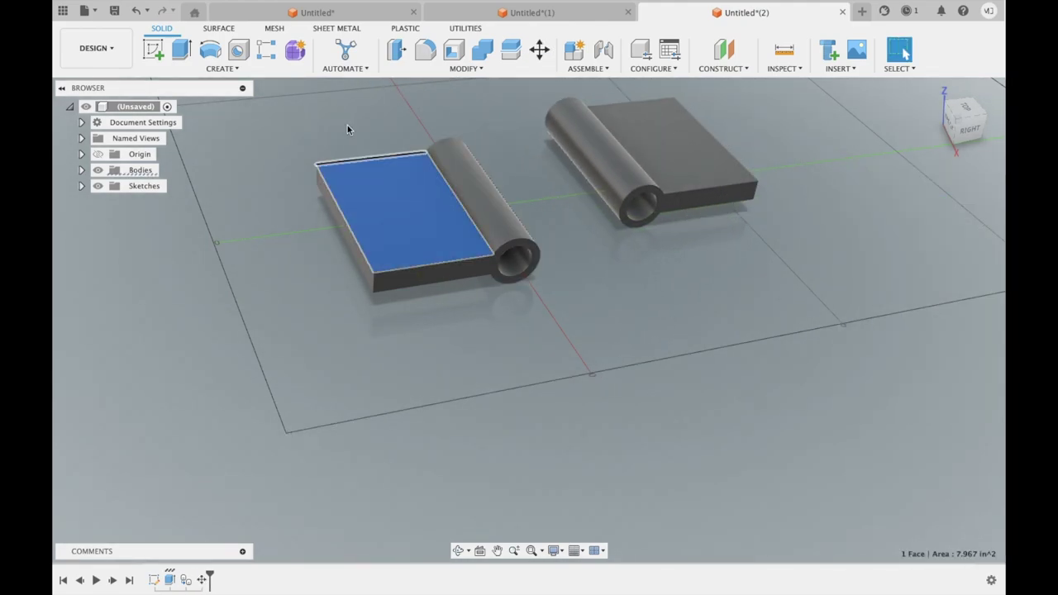
Fillet the left leaf's outer corner edges at 0.75 in
{"action": "left_click", "coordinate": [425, 50]}
{"action": "left_click", "coordinate": [372, 281]}
{"action": "right_click", "coordinate": [317, 180]}
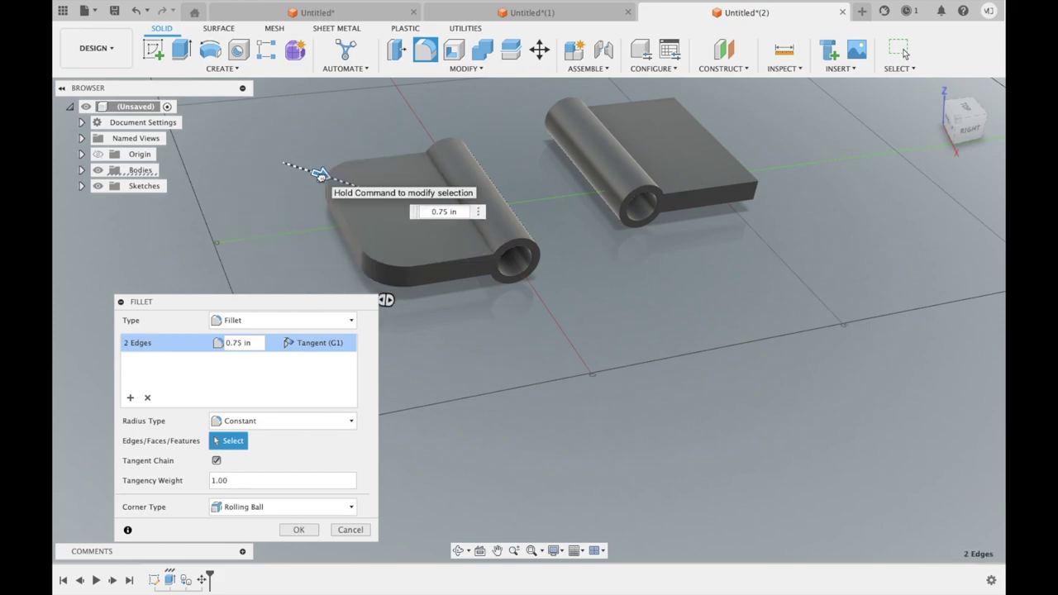
{"action": "left_click", "coordinate": [300, 528]}
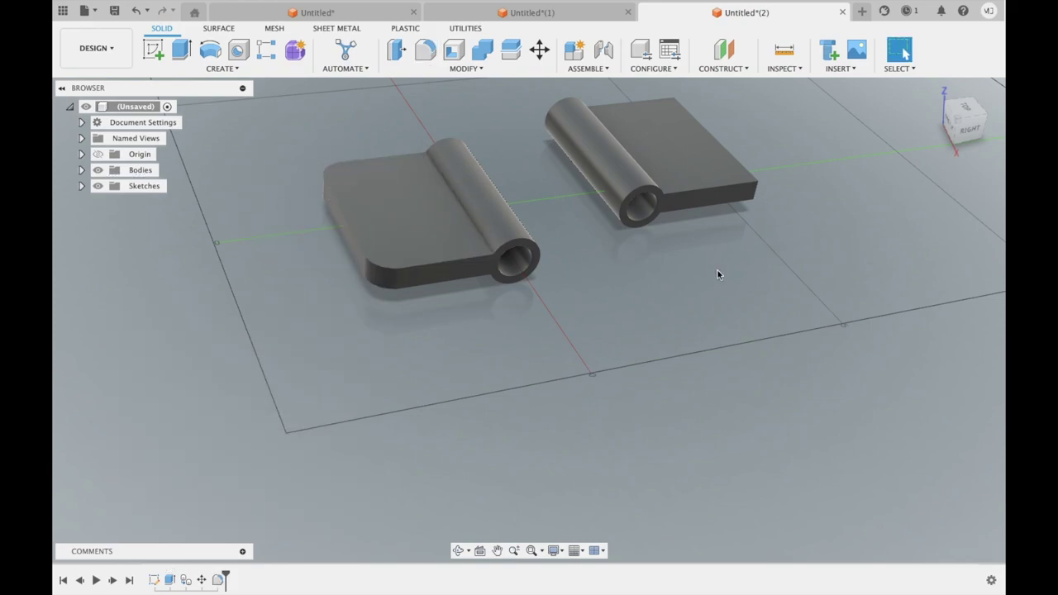
Fillet the second leaf's outer corners too, then select the right leaf body
{"action": "middle_click_drag", "start_coordinate": [658, 299], "coordinate": [823, 245], "text": "shift"}
{"action": "left_click", "coordinate": [638, 305]}
{"action": "key", "text": "f"}
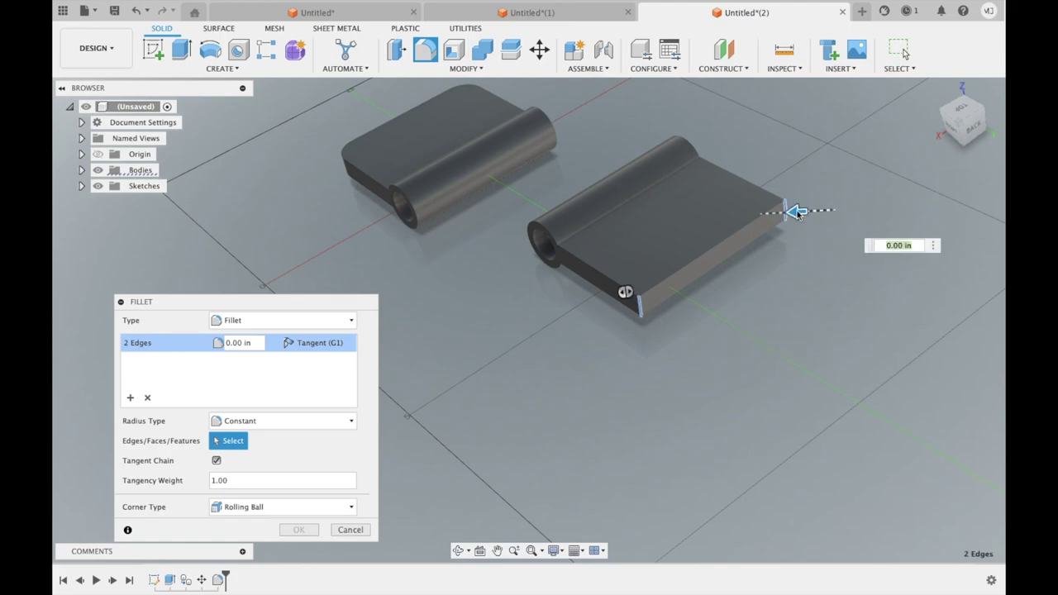
{"action": "key", "text": "Return"}
{"action": "mouse_move", "coordinate": [623, 289]}
{"action": "middle_mouse_down", "text": "shift"}
{"action": "mouse_move", "coordinate": [505, 362]}
{"action": "mouse_move", "coordinate": [557, 331]}
{"action": "mouse_move", "coordinate": [544, 335]}
{"action": "middle_mouse_up", "text": "shift"}
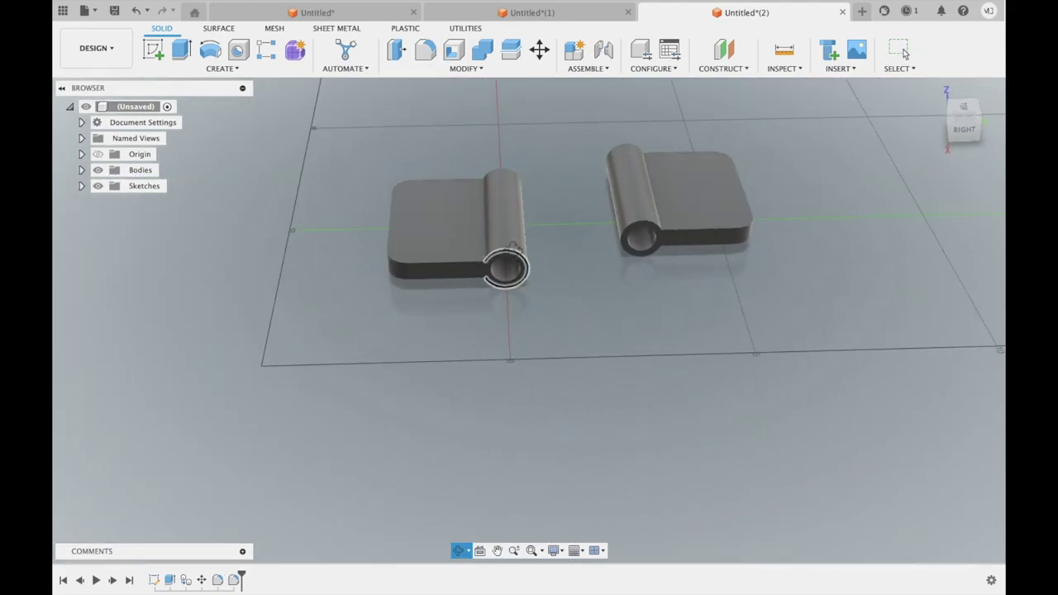
{"action": "middle_click_drag", "start_coordinate": [547, 327], "coordinate": [519, 295], "text": "shift"}
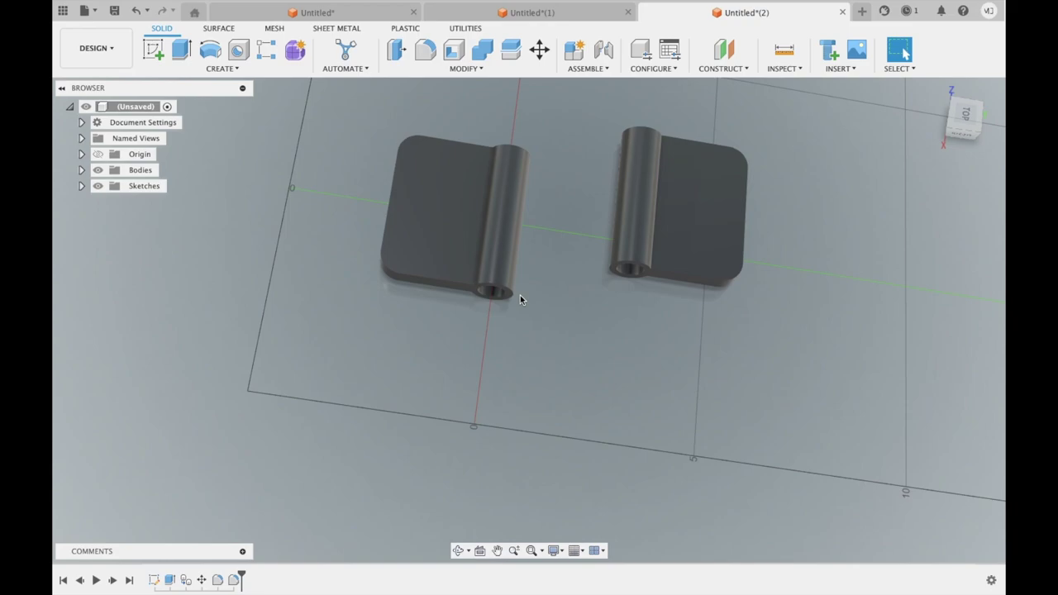
{"action": "scroll", "coordinate": [533, 264], "scroll_direction": "up", "scroll_amount": 5}
{"action": "scroll", "coordinate": [578, 257], "scroll_direction": "down", "scroll_amount": 5}
{"action": "scroll", "coordinate": [710, 190], "scroll_direction": "down", "scroll_amount": 1}
{"action": "left_click_drag", "start_coordinate": [822, 128], "coordinate": [657, 309]}
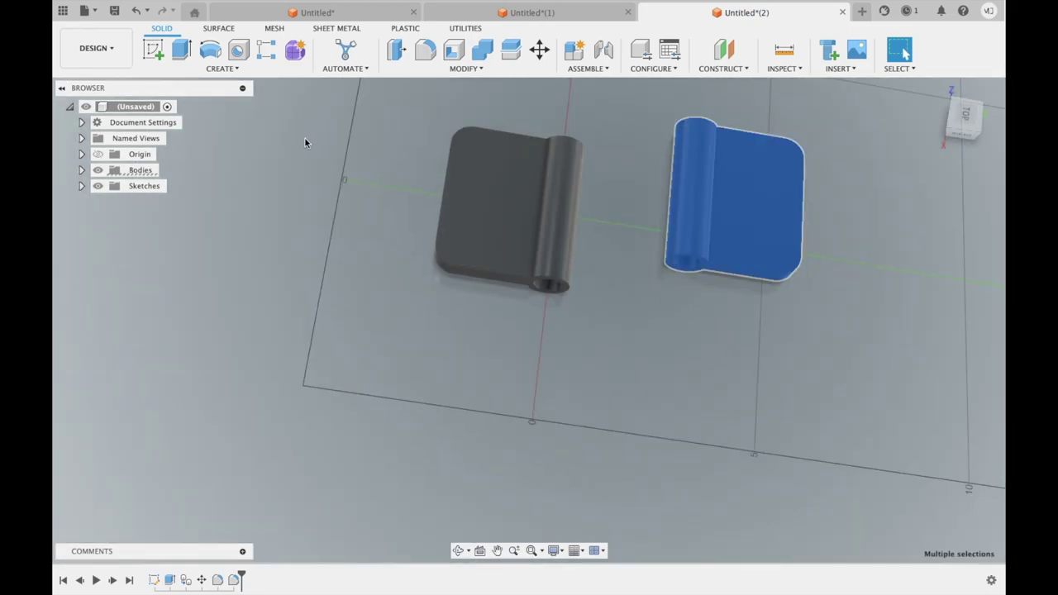
Move the right leaf -2.50 in toward the first and 0.50 in down
{"action": "right_click", "coordinate": [152, 202]}
{"action": "left_click", "coordinate": [166, 211]}
{"action": "mouse_move", "coordinate": [661, 107]}
{"action": "left_mouse_down"}
{"action": "mouse_move", "coordinate": [541, 152]}
{"action": "mouse_move", "coordinate": [559, 170]}
{"action": "left_mouse_up"}
{"action": "mouse_move", "coordinate": [566, 213]}
{"action": "middle_mouse_down", "text": "shift"}
{"action": "mouse_move", "coordinate": [507, 276]}
{"action": "mouse_move", "coordinate": [545, 231]}
{"action": "middle_mouse_up", "text": "shift"}
{"action": "left_click_drag", "start_coordinate": [638, 99], "coordinate": [627, 115]}
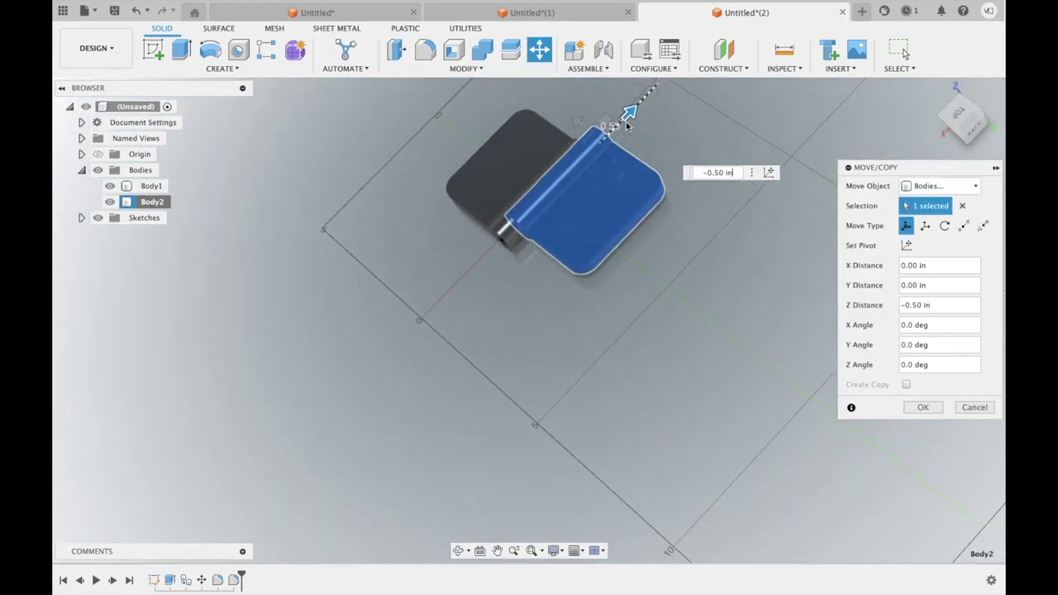
{"action": "mouse_move", "coordinate": [475, 236]}
{"action": "middle_mouse_down", "text": "shift"}
{"action": "mouse_move", "coordinate": [519, 219]}
{"action": "mouse_move", "coordinate": [512, 164]}
{"action": "middle_mouse_up", "text": "shift"}
{"action": "key", "text": "Return"}
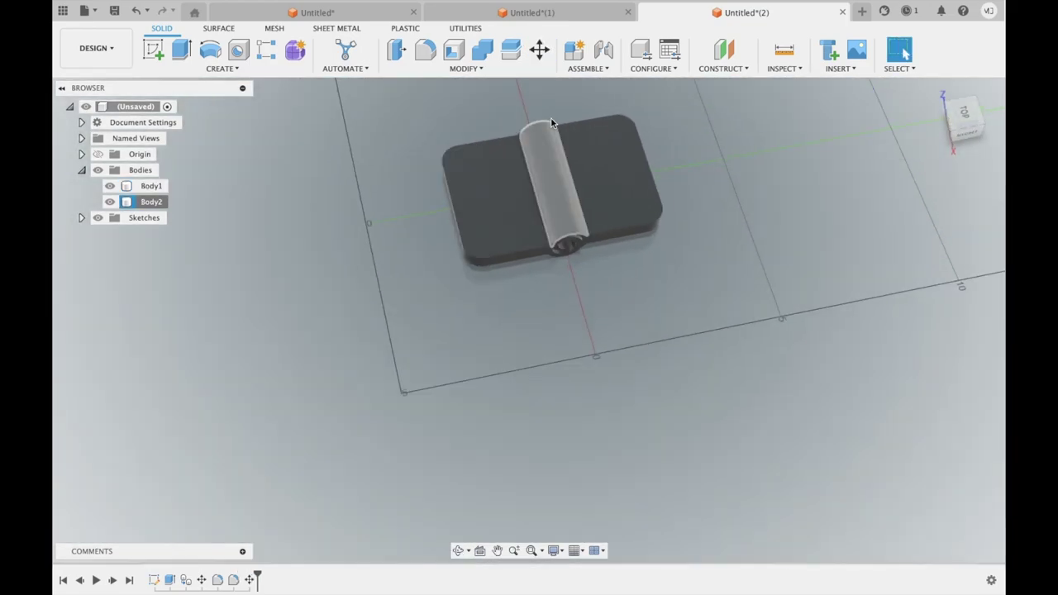
Shift the second leaf 0.90 in along Y so the barrels line up
{"action": "left_click", "coordinate": [636, 207]}
{"action": "right_click", "coordinate": [151, 201]}
{"action": "left_click", "coordinate": [198, 221]}
{"action": "left_click_drag", "start_coordinate": [542, 152], "coordinate": [603, 176]}
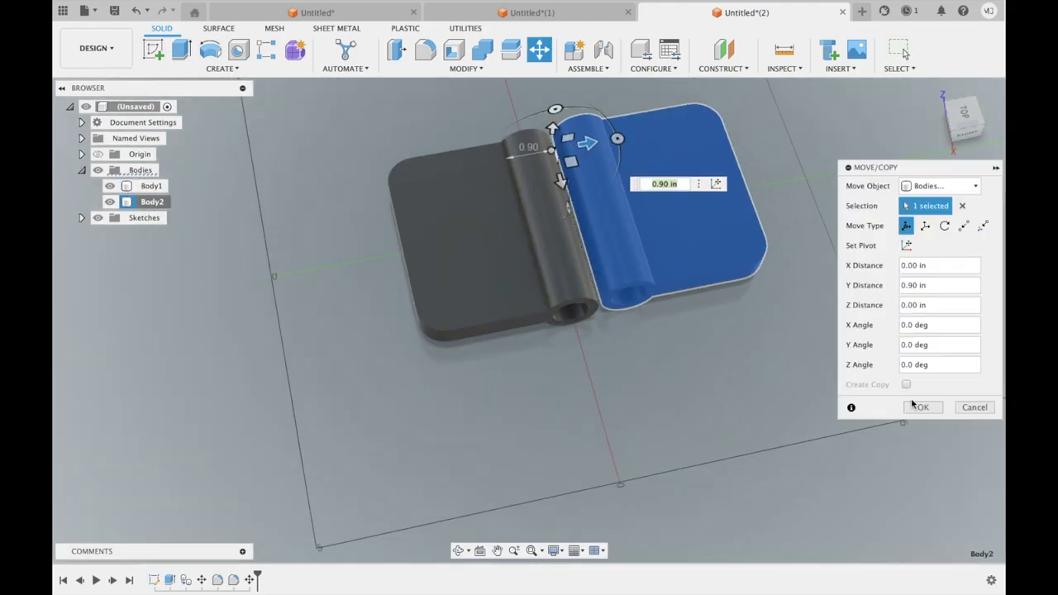
{"action": "key", "text": "Return"}
Start a rectangle sketch on the leaf face over the barrel
{"action": "middle_click_drag", "start_coordinate": [626, 204], "coordinate": [464, 172], "text": "shift"}
{"action": "key", "text": "r"}
{"action": "left_click", "coordinate": [415, 153]}
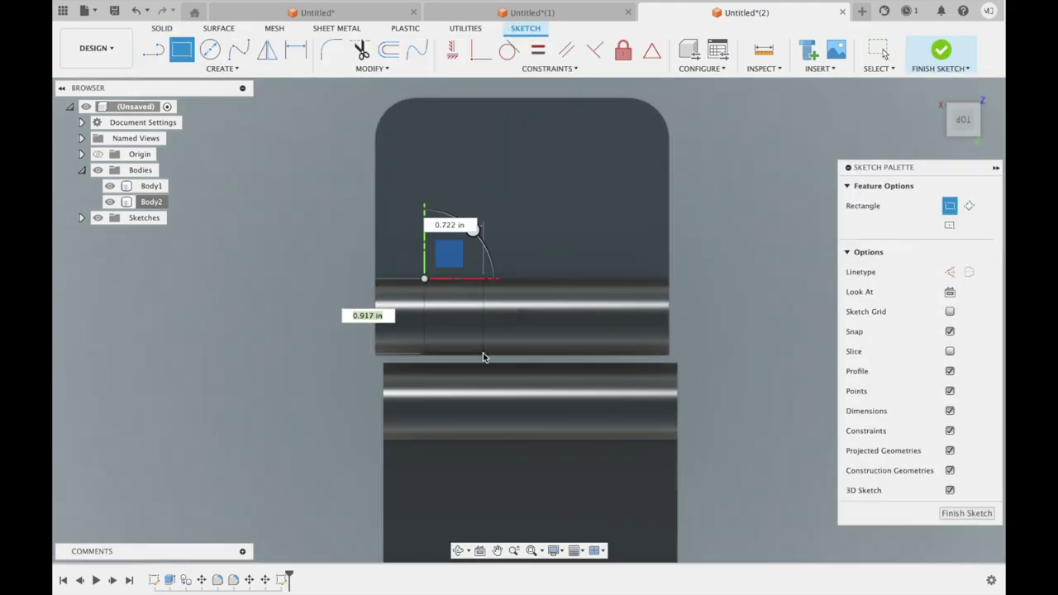
Draw a vertical centre line through the barrel
{"action": "left_click", "coordinate": [153, 51]}
{"action": "left_click", "coordinate": [521, 314]}
{"action": "left_click", "coordinate": [521, 208]}
{"action": "key", "text": "Escape"}
Mirror the rectangle and its dimensions across the vertical centre line
{"action": "left_click_drag", "start_coordinate": [322, 234], "coordinate": [498, 351]}
{"action": "left_click", "coordinate": [372, 68]}
{"action": "left_click", "coordinate": [222, 67]}
{"action": "left_click", "coordinate": [191, 236]}
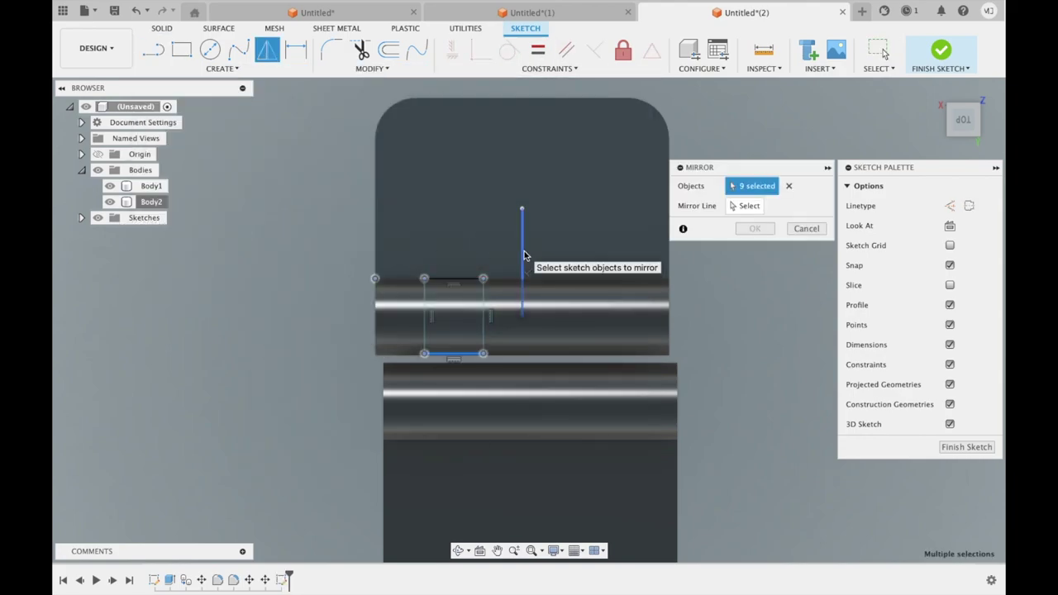
{"action": "left_click", "coordinate": [523, 239]}
{"action": "left_click", "coordinate": [754, 228]}
{"action": "scroll", "coordinate": [671, 279], "scroll_direction": "up", "scroll_amount": 2}
{"action": "left_click", "coordinate": [480, 235]}
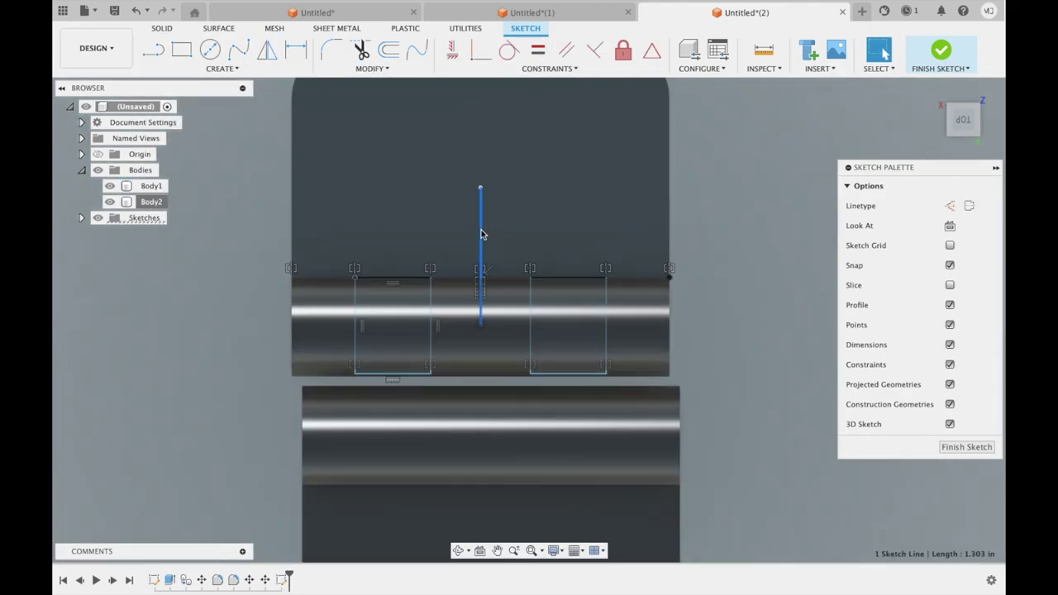
{"action": "scroll", "coordinate": [684, 283], "scroll_direction": "up", "scroll_amount": 3}
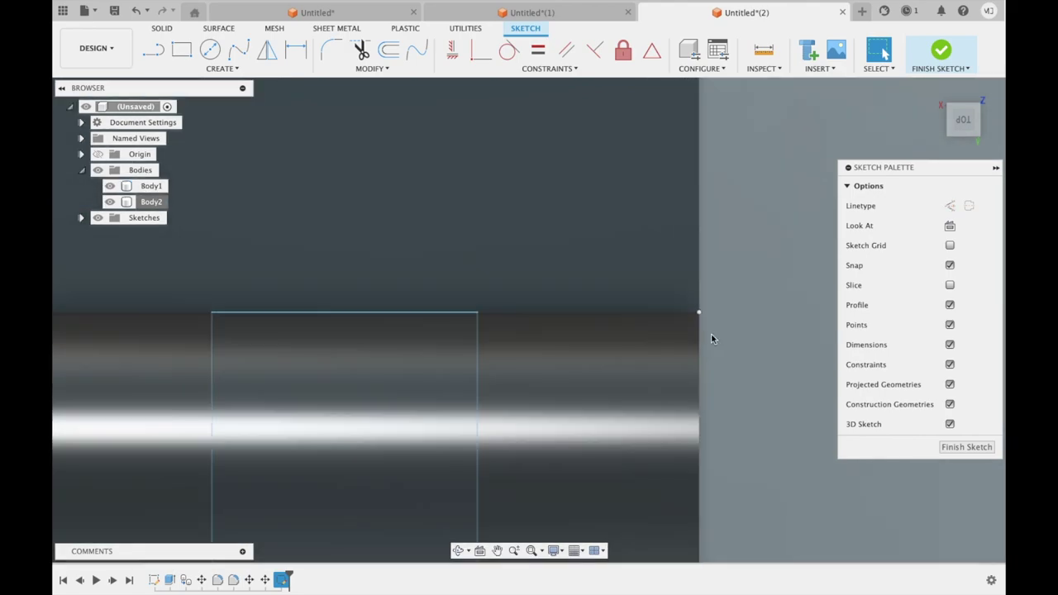
{"action": "scroll", "coordinate": [711, 335], "scroll_direction": "down", "scroll_amount": 4}
{"action": "middle_click_drag", "start_coordinate": [406, 331], "coordinate": [405, 135], "text": "shift"}
Cut both knuckle gap profiles with a symmetric 0.50 in extrusion
{"action": "key", "text": "e"}
{"action": "left_click", "coordinate": [523, 157]}
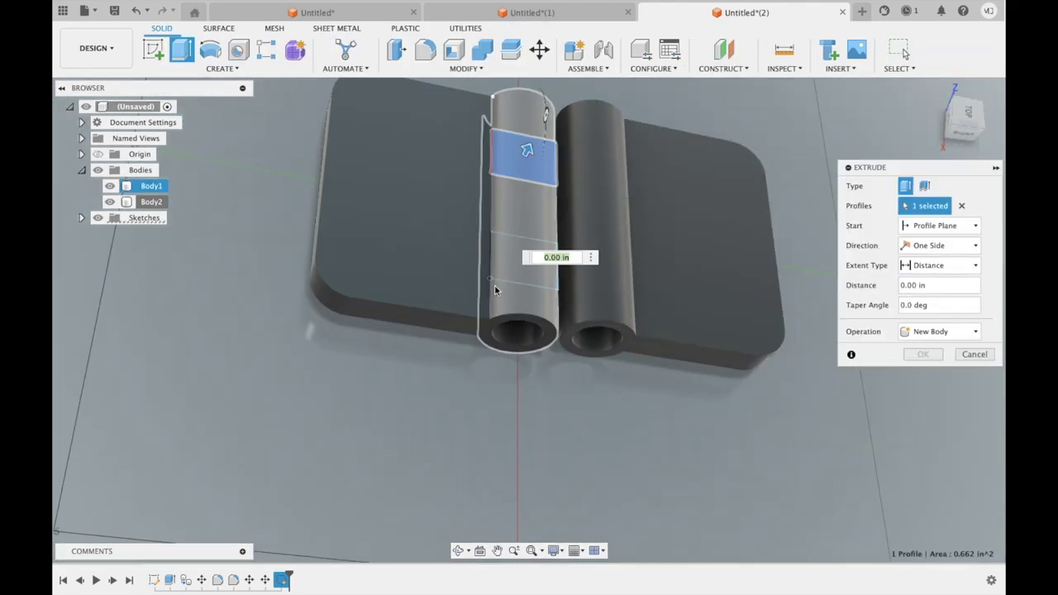
{"action": "left_click", "coordinate": [523, 256]}
{"action": "left_click", "coordinate": [942, 331]}
{"action": "left_click", "coordinate": [917, 361]}
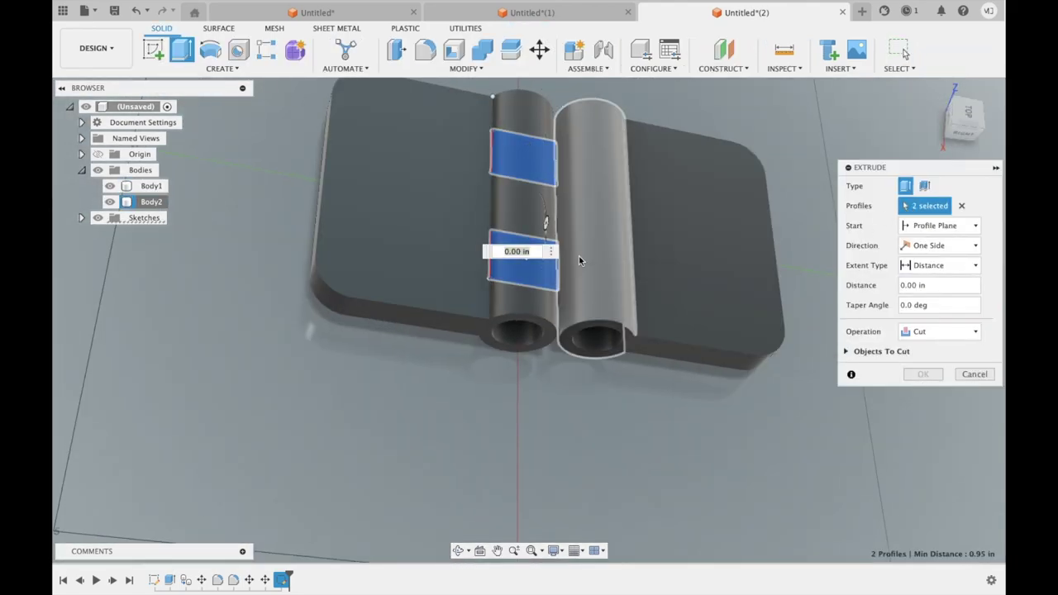
{"action": "middle_click_drag", "start_coordinate": [579, 371], "coordinate": [501, 198], "text": "shift"}
{"action": "type", "text": "0.5"}
{"action": "left_click", "coordinate": [932, 290]}
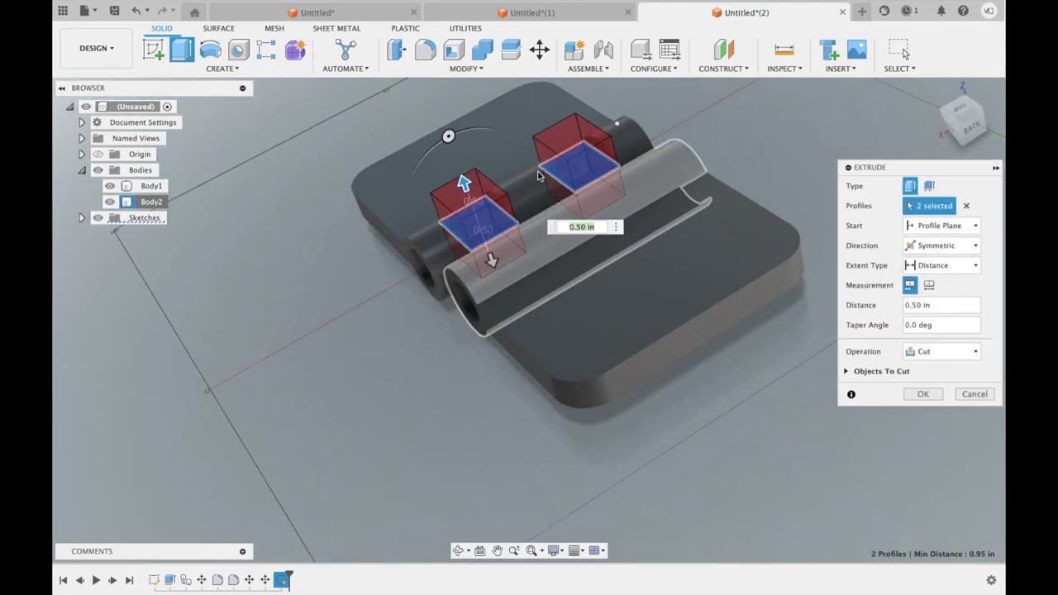
{"action": "left_click_drag", "start_coordinate": [463, 183], "coordinate": [470, 113]}
{"action": "key", "text": "Return"}
{"action": "mouse_move", "coordinate": [379, 329]}
{"action": "middle_mouse_down", "text": "shift"}
{"action": "mouse_move", "coordinate": [538, 277]}
{"action": "mouse_move", "coordinate": [499, 276]}
{"action": "middle_mouse_up", "text": "shift"}
{"action": "scroll", "coordinate": [496, 269], "scroll_direction": "up", "scroll_amount": 5}
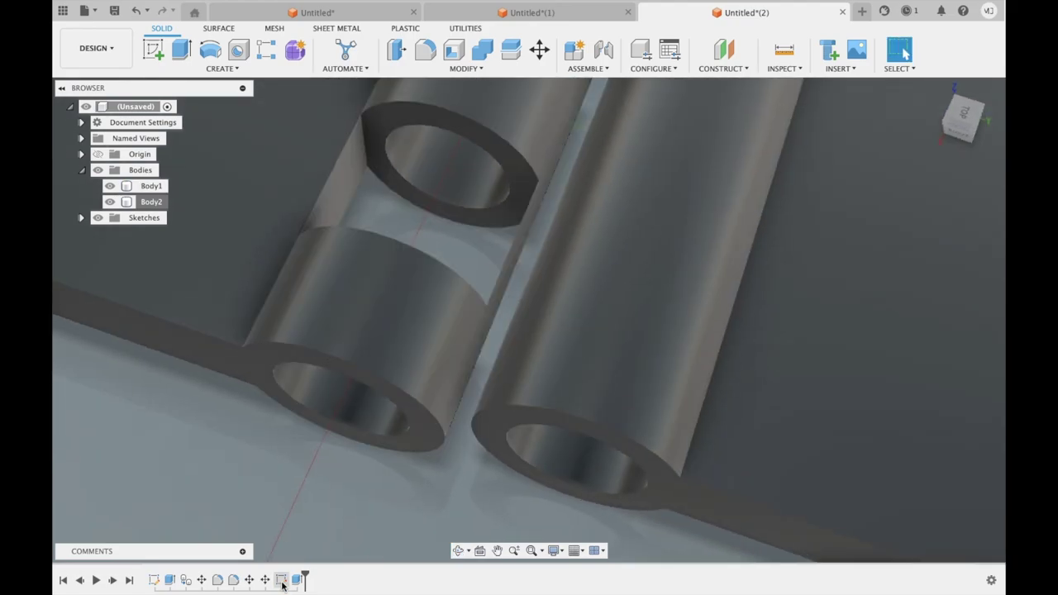
Round the first leaf's knuckle edges with a 0.45 in fillet
{"action": "double_click", "coordinate": [499, 275]}
{"action": "scroll", "coordinate": [628, 231], "scroll_direction": "up", "scroll_amount": 5}
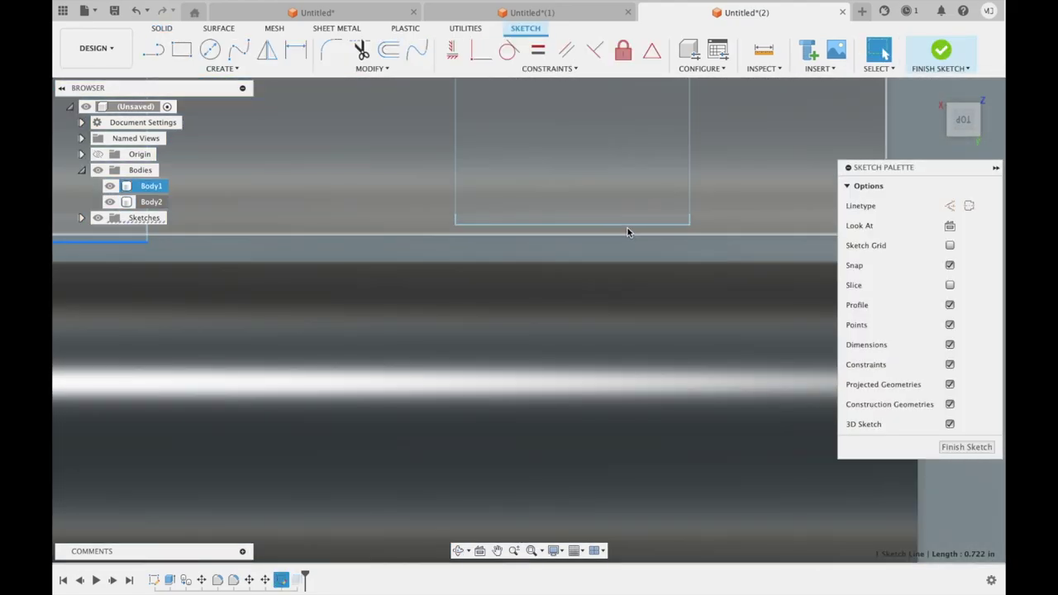
{"action": "middle_click_drag", "start_coordinate": [627, 231], "coordinate": [638, 205], "text": "shift"}
{"action": "left_click", "coordinate": [941, 51]}
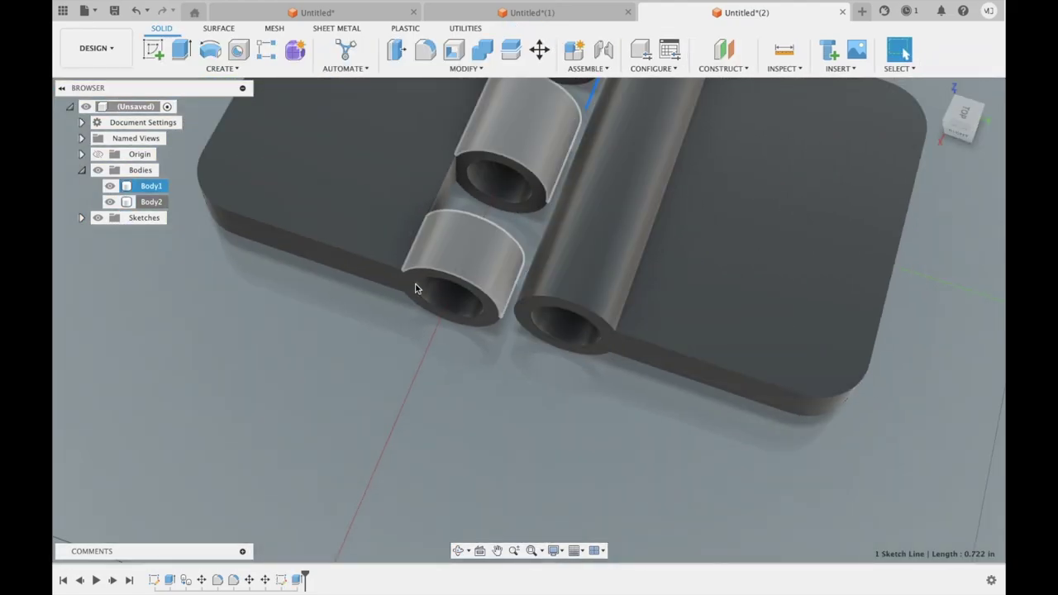
{"action": "left_click", "coordinate": [425, 49]}
{"action": "left_click", "coordinate": [416, 243]}
{"action": "middle_click_drag", "start_coordinate": [456, 165], "coordinate": [462, 133], "text": "shift"}
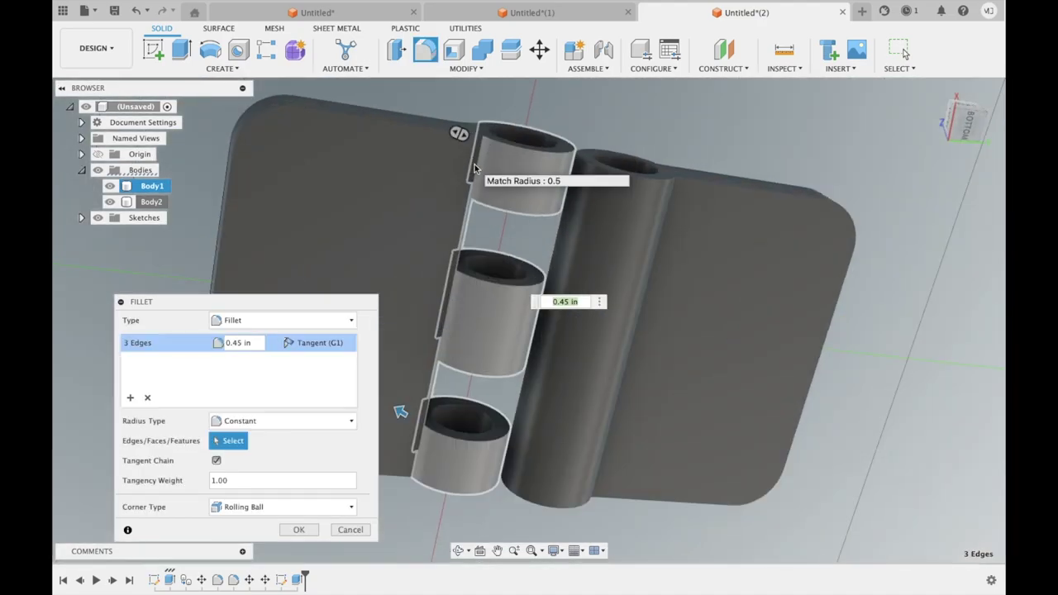
{"action": "left_click", "coordinate": [475, 169]}
{"action": "key", "text": "Return"}
{"action": "mouse_move", "coordinate": [466, 171]}
{"action": "middle_mouse_down", "text": "shift"}
{"action": "mouse_move", "coordinate": [443, 217]}
{"action": "mouse_move", "coordinate": [544, 355]}
{"action": "middle_mouse_up", "text": "shift"}
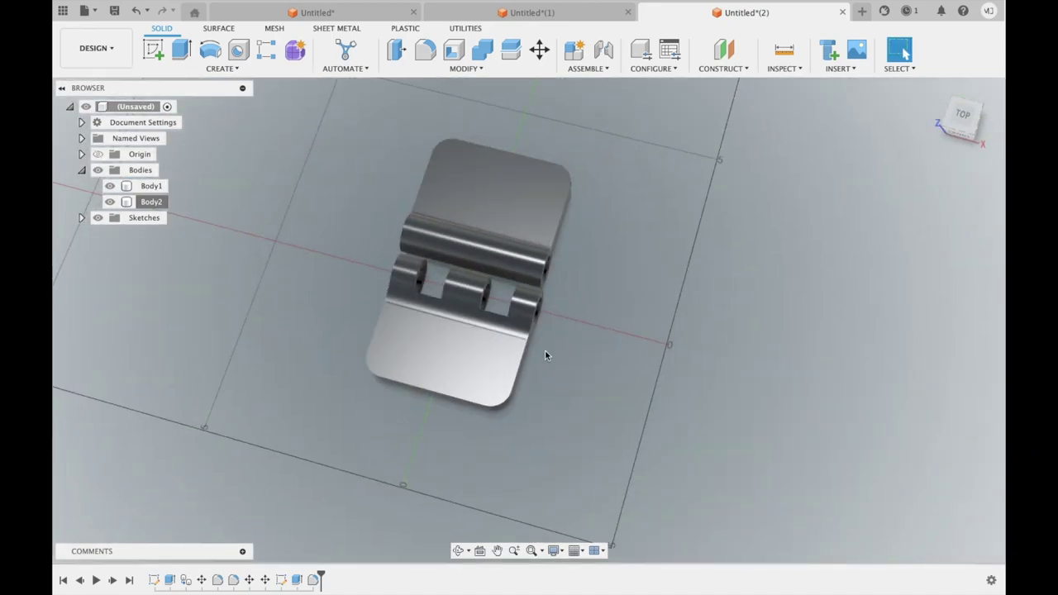
{"action": "middle_click_drag", "start_coordinate": [566, 283], "coordinate": [499, 323], "text": "shift"}
Move the first leaf -0.10 in along X to align its knuckles
{"action": "left_click", "coordinate": [499, 322]}
{"action": "key", "text": "m"}
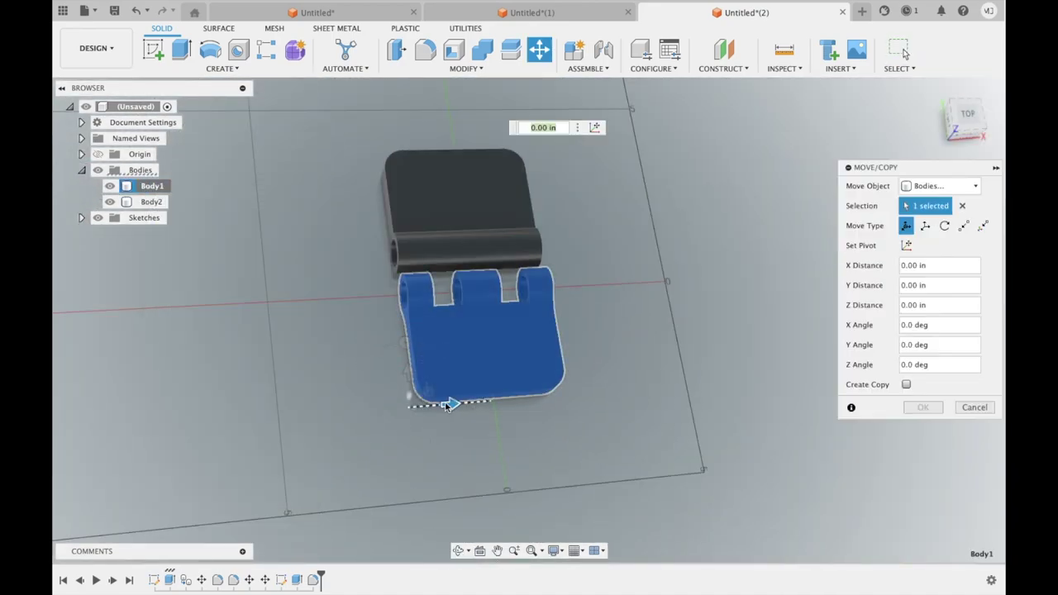
{"action": "middle_click_drag", "start_coordinate": [510, 333], "coordinate": [447, 394], "text": "shift"}
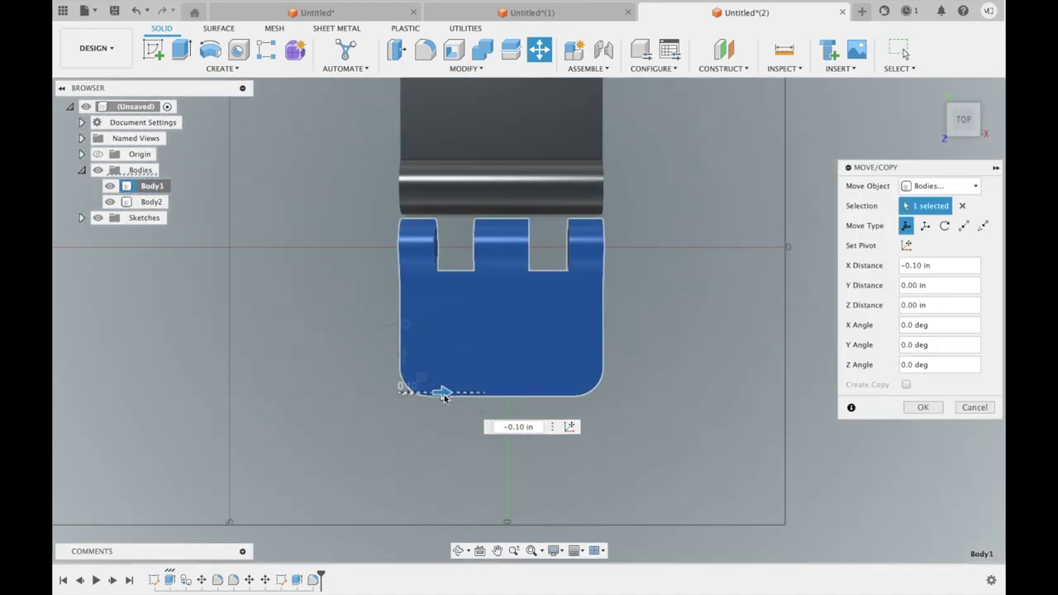
{"action": "left_click", "coordinate": [908, 407]}
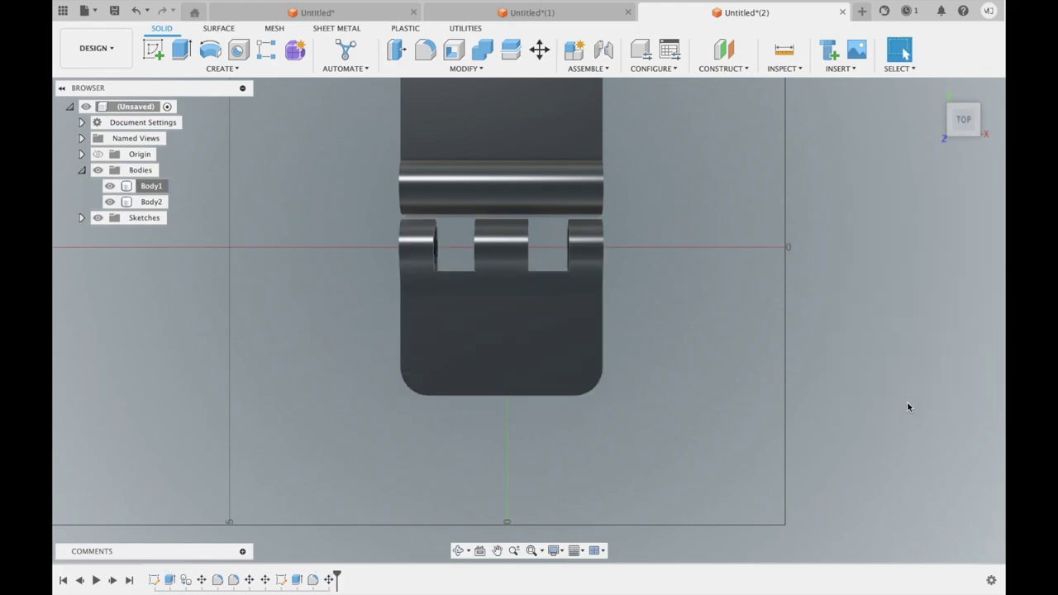
{"action": "left_click", "coordinate": [450, 157]}
{"action": "scroll", "coordinate": [450, 160], "scroll_direction": "up", "scroll_amount": 5}
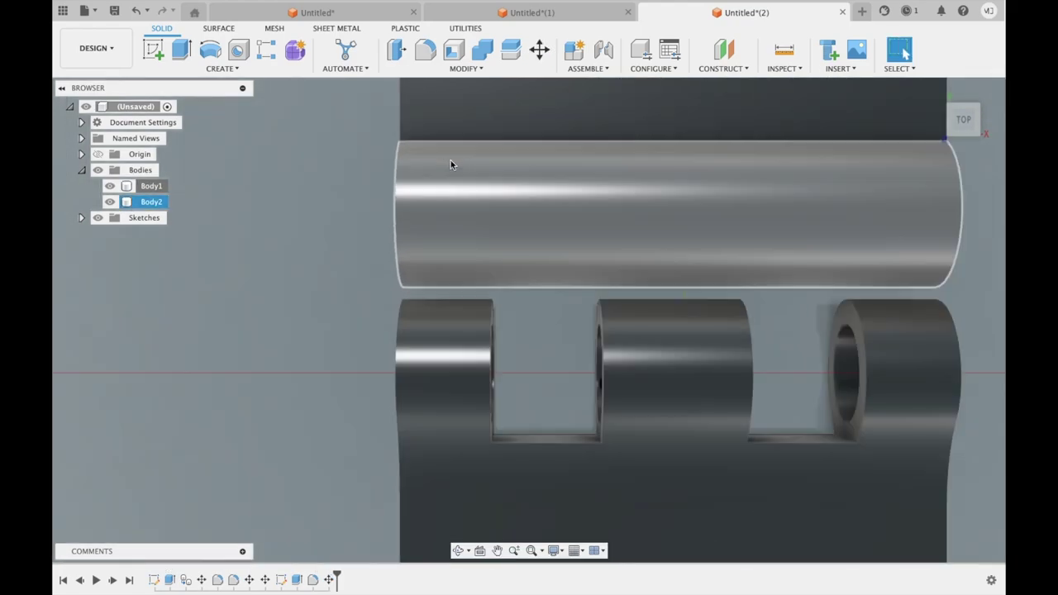
Sketch a rectangle over the second leaf's barrel
{"action": "left_click", "coordinate": [581, 139]}
{"action": "key", "text": "r"}
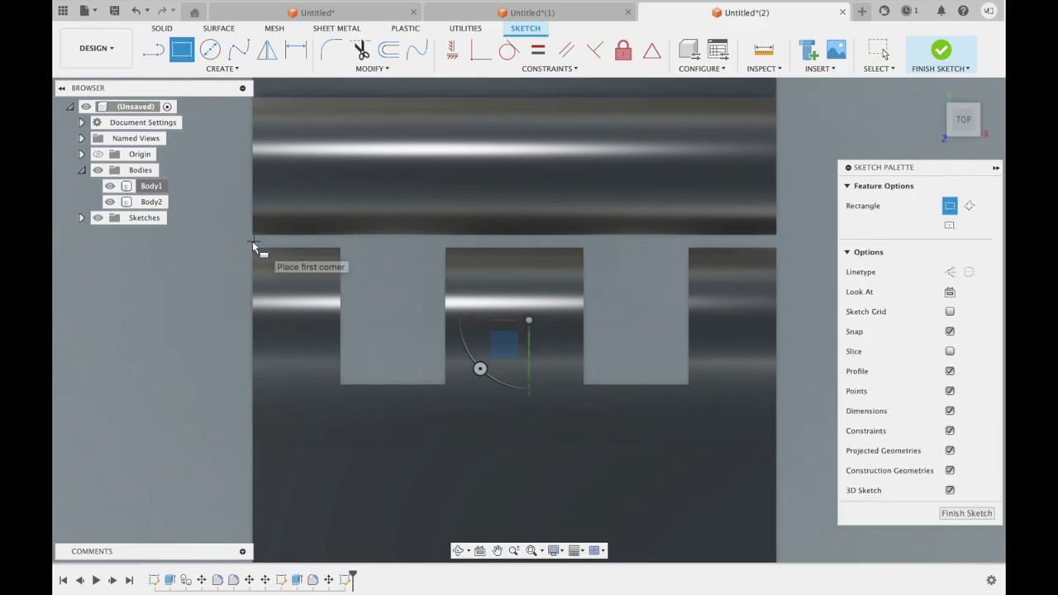
{"action": "left_click", "coordinate": [342, 100]}
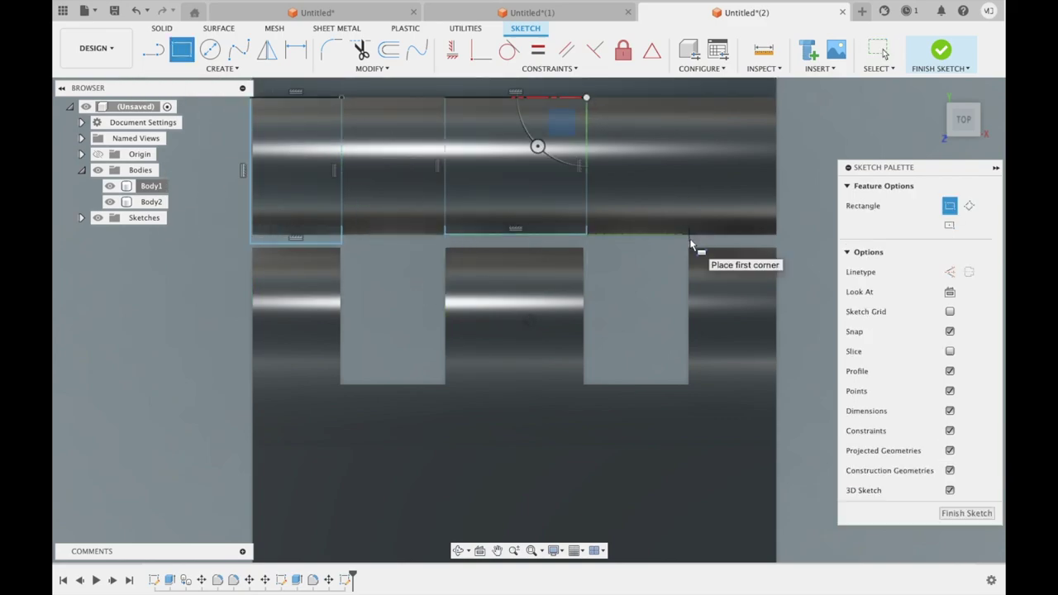
{"action": "left_click", "coordinate": [940, 51]}
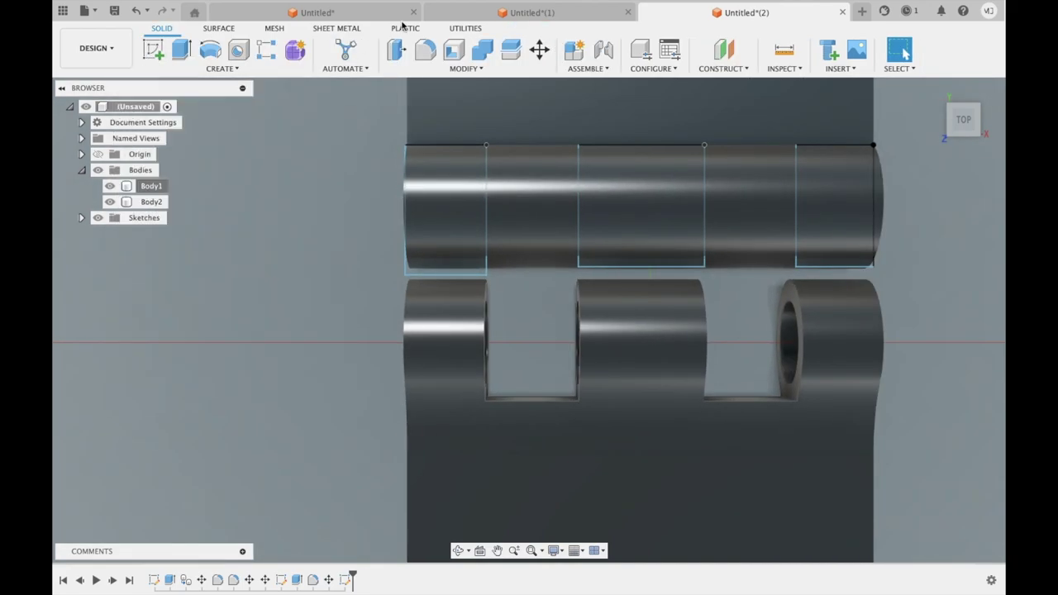
Cut the three gap profiles two-sided 1.00 in, leaving two knuckles
{"action": "key", "text": "e"}
{"action": "left_click", "coordinate": [447, 207]}
{"action": "left_click", "coordinate": [640, 207]}
{"action": "left_click", "coordinate": [833, 207]}
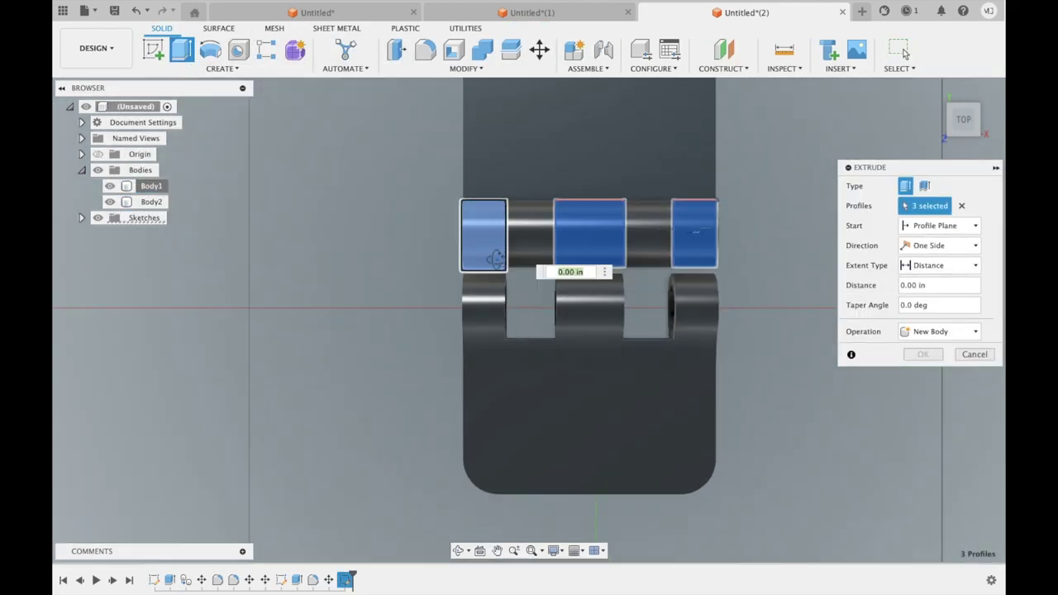
{"action": "left_click", "coordinate": [942, 246]}
{"action": "left_click", "coordinate": [932, 270]}
{"action": "left_click_drag", "start_coordinate": [620, 203], "coordinate": [562, 201]}
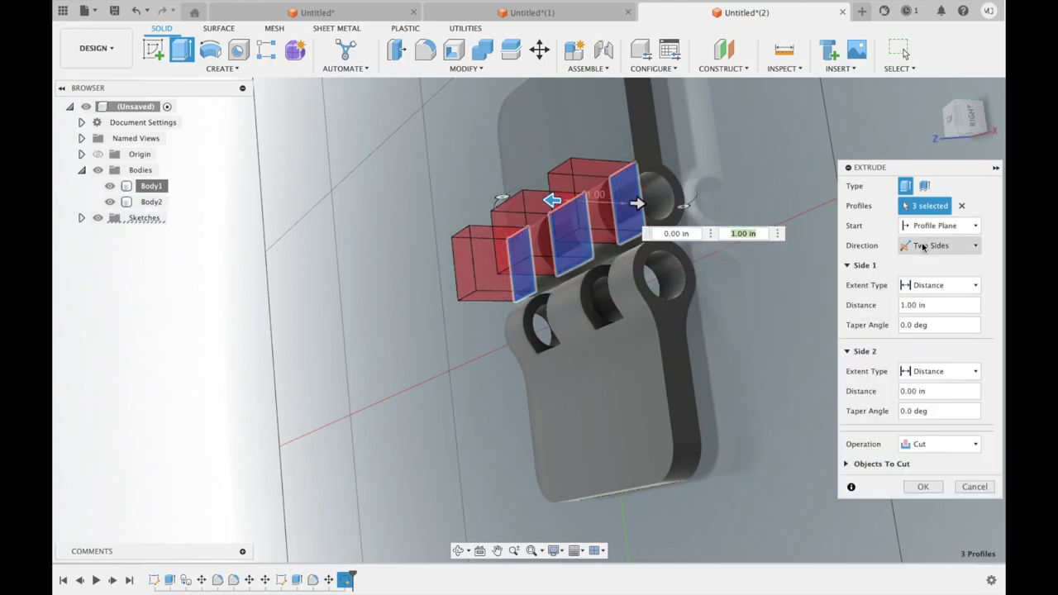
{"action": "left_click", "coordinate": [942, 245]}
{"action": "left_click", "coordinate": [934, 283]}
{"action": "left_click", "coordinate": [922, 394]}
{"action": "middle_click_drag", "start_coordinate": [432, 293], "coordinate": [523, 206], "text": "shift"}
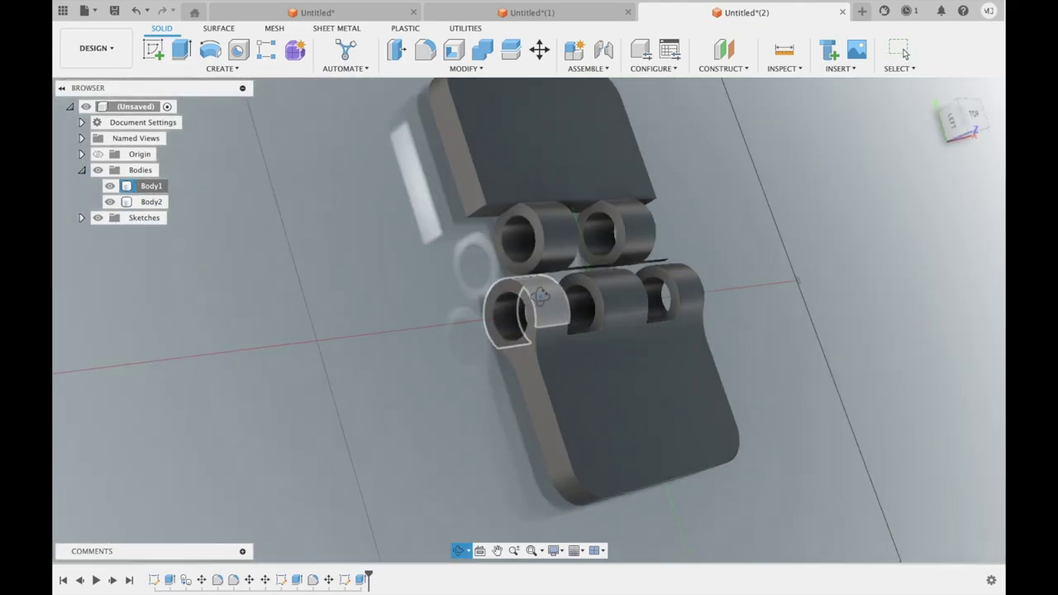
{"action": "scroll", "coordinate": [523, 206], "scroll_direction": "up", "scroll_amount": 5}
Begin a fillet on the second leaf, selecting two knuckle edges
{"action": "key", "text": "f"}
{"action": "left_click", "coordinate": [496, 206]}
{"action": "left_click", "coordinate": [685, 227]}
{"action": "mouse_move", "coordinate": [686, 227]}
{"action": "middle_mouse_down", "text": "shift"}
{"action": "mouse_move", "coordinate": [570, 214]}
{"action": "mouse_move", "coordinate": [673, 182]}
{"action": "middle_mouse_up", "text": "shift"}
Add the third knuckle edge and round all three at 0.80 in
{"action": "left_click", "coordinate": [570, 214]}
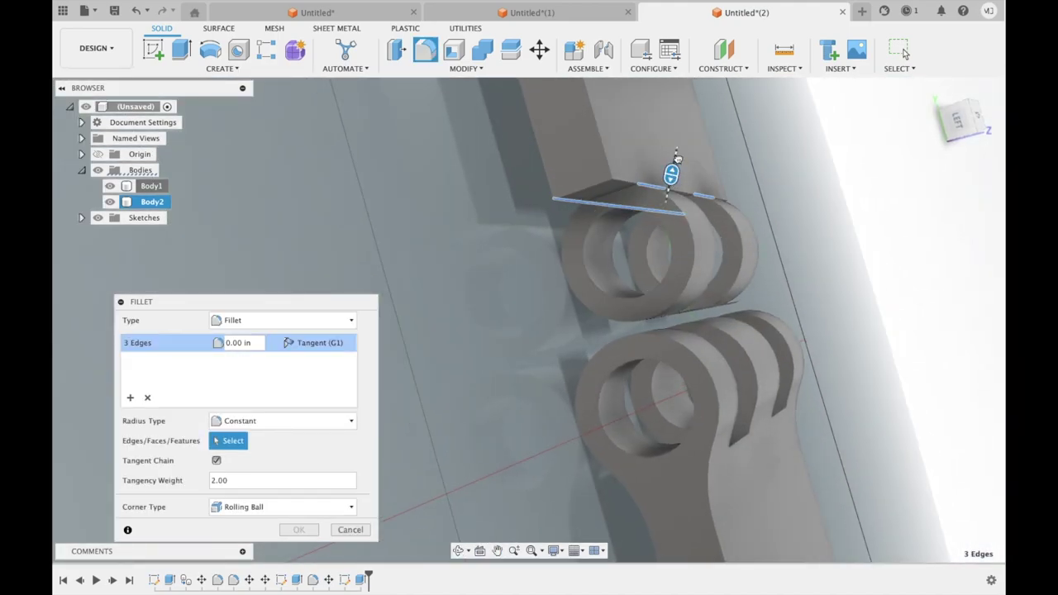
{"action": "left_click_drag", "start_coordinate": [671, 173], "coordinate": [670, 171]}
{"action": "key", "text": "Escape"}
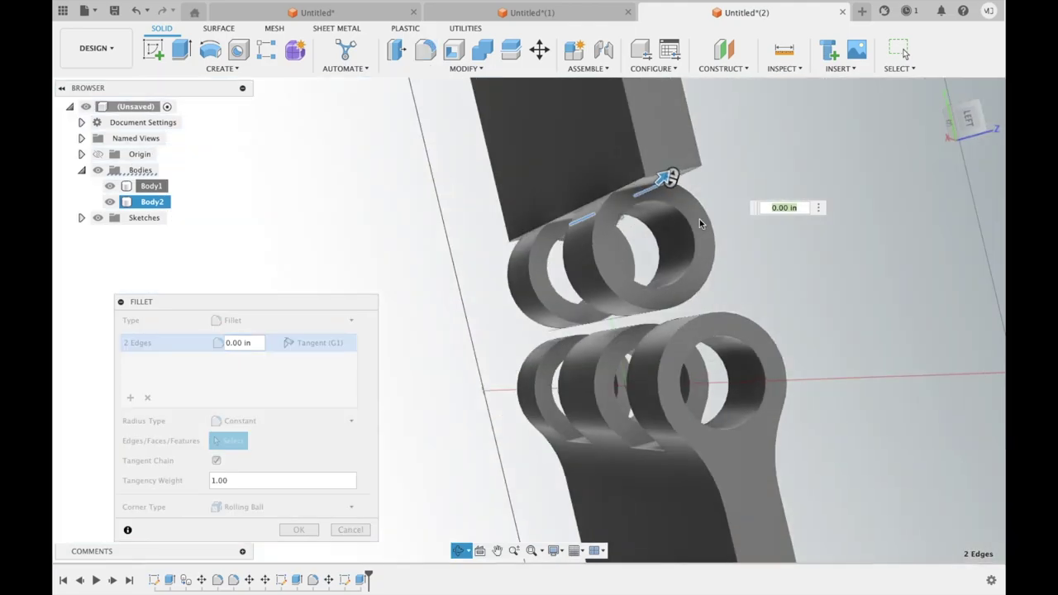
{"action": "left_click_drag", "start_coordinate": [572, 188], "coordinate": [480, 256]}
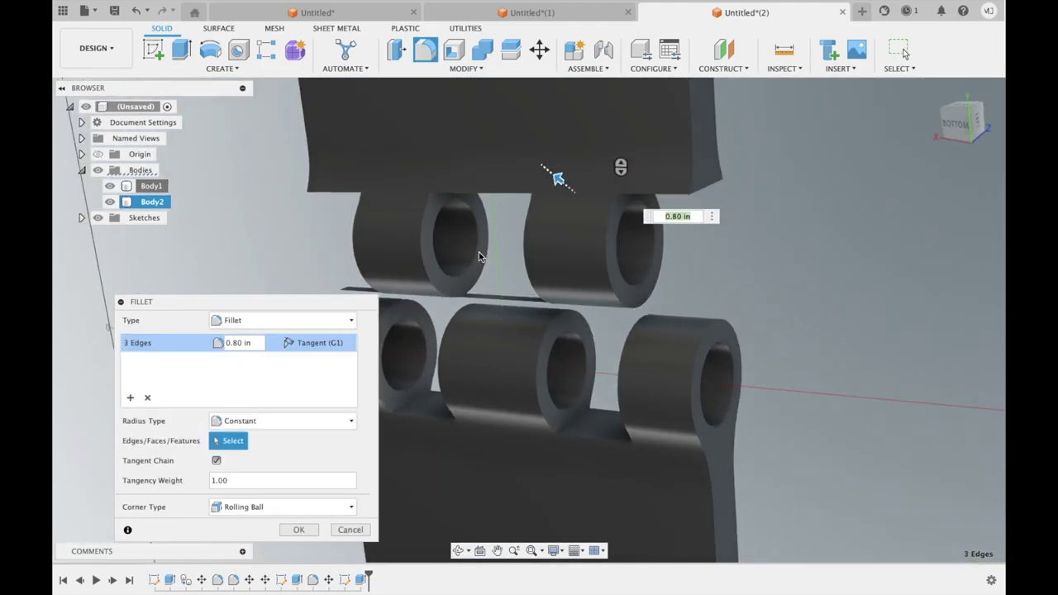
{"action": "key", "text": "Return"}
{"action": "middle_click_drag", "start_coordinate": [515, 358], "coordinate": [452, 418], "text": "shift"}
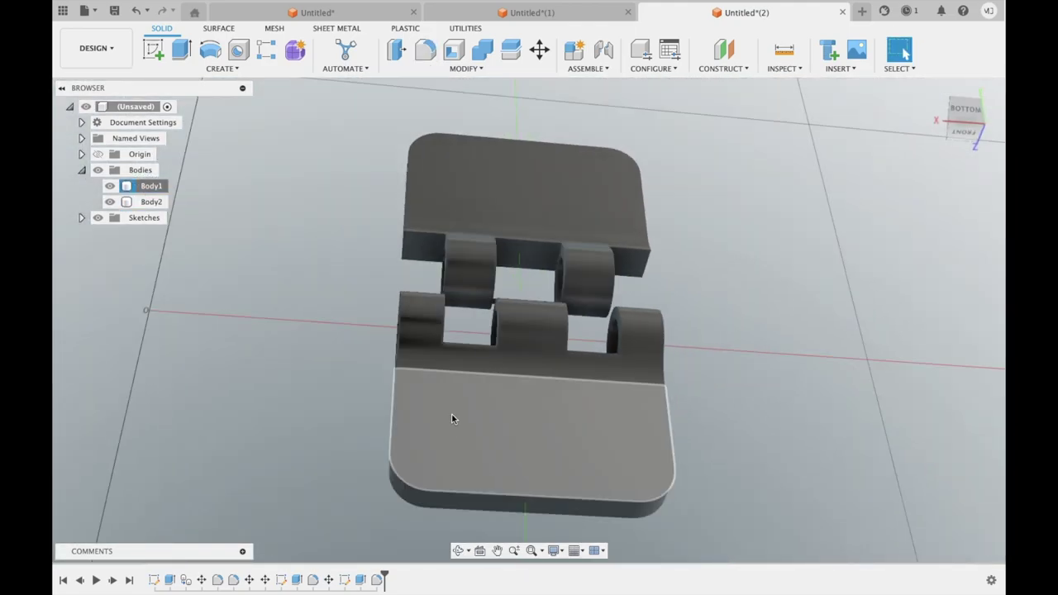
{"action": "left_click", "coordinate": [450, 406]}
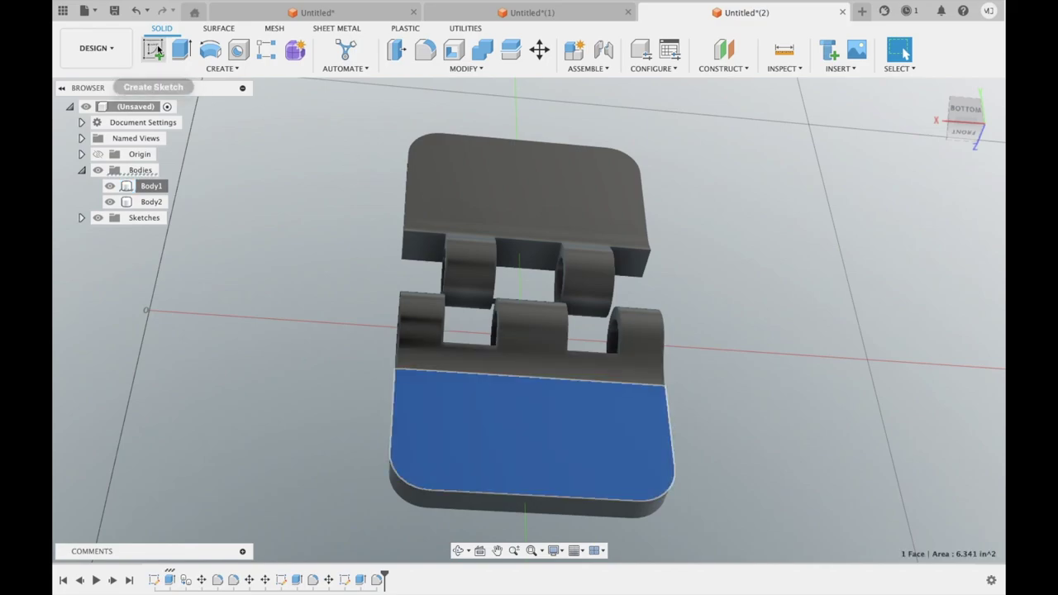
Create a sketch on the hinge's bottom face, then reopen it for editing from the timeline
{"action": "left_click", "coordinate": [153, 49]}
{"action": "key", "text": "c"}
{"action": "left_click", "coordinate": [446, 280]}
{"action": "scroll", "coordinate": [373, 274], "scroll_direction": "up", "scroll_amount": 5}
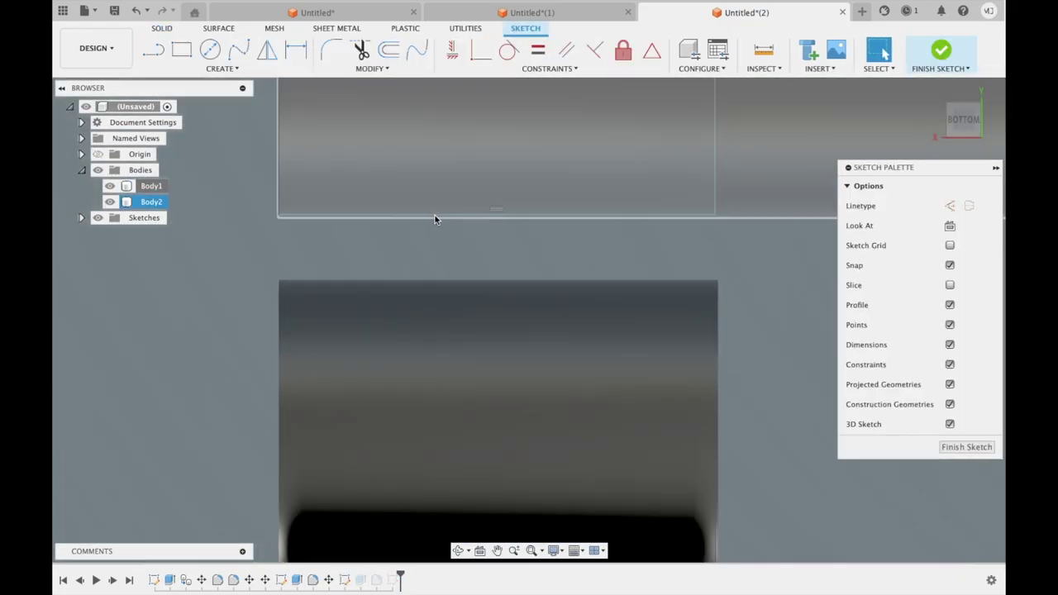
{"action": "scroll", "coordinate": [557, 234], "scroll_direction": "down", "scroll_amount": 5}
{"action": "middle_click_drag", "start_coordinate": [360, 226], "coordinate": [570, 389], "text": "shift"}
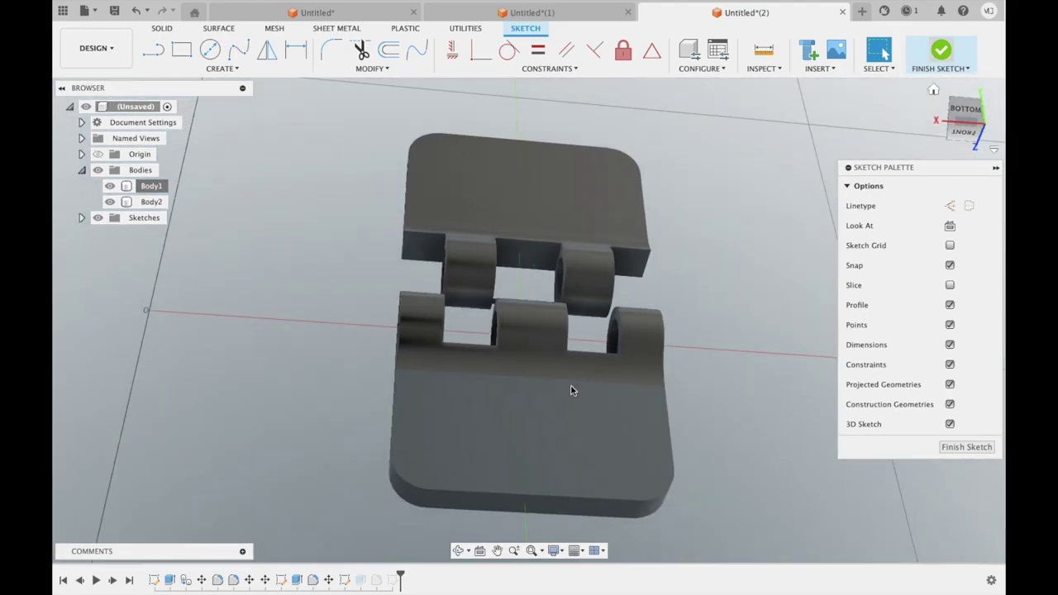
{"action": "right_click", "coordinate": [346, 580]}
{"action": "left_click", "coordinate": [388, 432]}
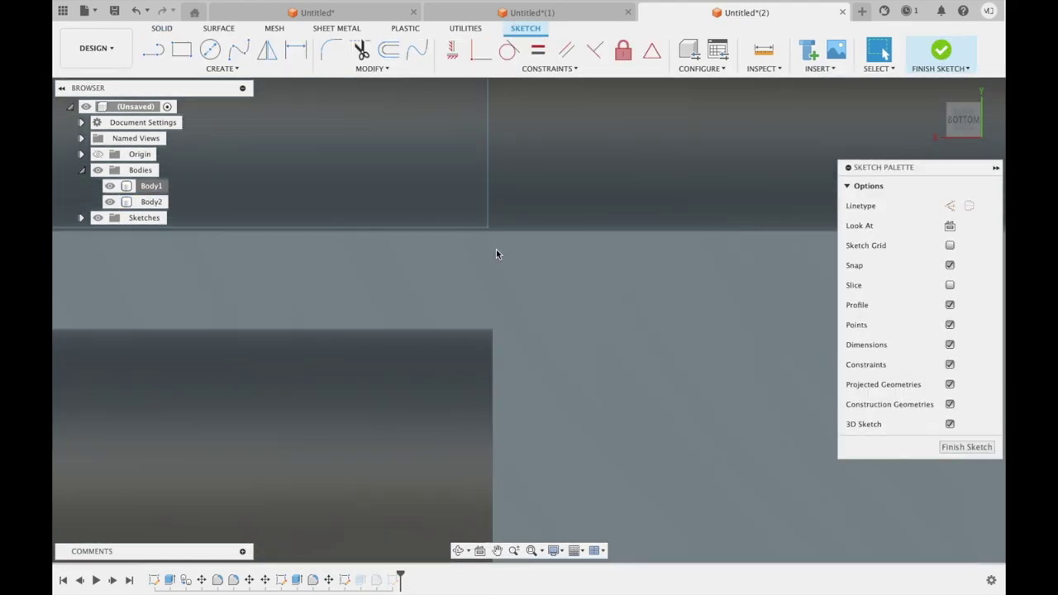
Draw a straight line across the knuckle bases, from left of the knuckles to past the right side
{"action": "scroll", "coordinate": [496, 248], "scroll_direction": "down", "scroll_amount": 5}
{"action": "left_click", "coordinate": [222, 69]}
{"action": "left_click", "coordinate": [161, 83]}
{"action": "scroll", "coordinate": [512, 265], "scroll_direction": "up", "scroll_amount": 3}
{"action": "scroll", "coordinate": [252, 260], "scroll_direction": "down", "scroll_amount": 4}
{"action": "left_click", "coordinate": [252, 261]}
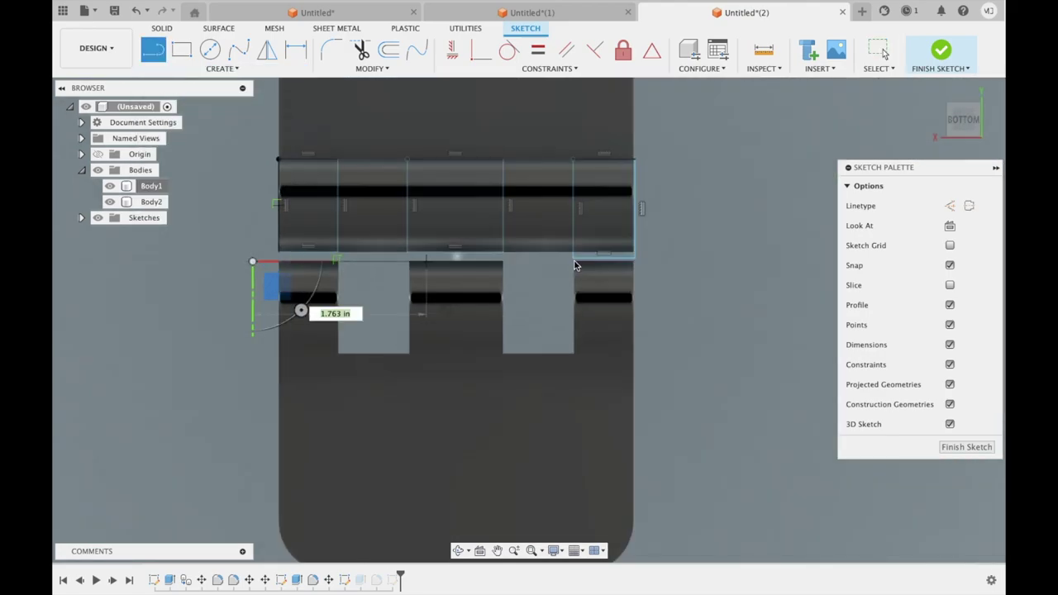
{"action": "left_click", "coordinate": [671, 261]}
{"action": "right_click", "coordinate": [671, 261]}
{"action": "left_click", "coordinate": [656, 309]}
Extend the sketch line and trim one section of the horizontal line
{"action": "left_click", "coordinate": [386, 68]}
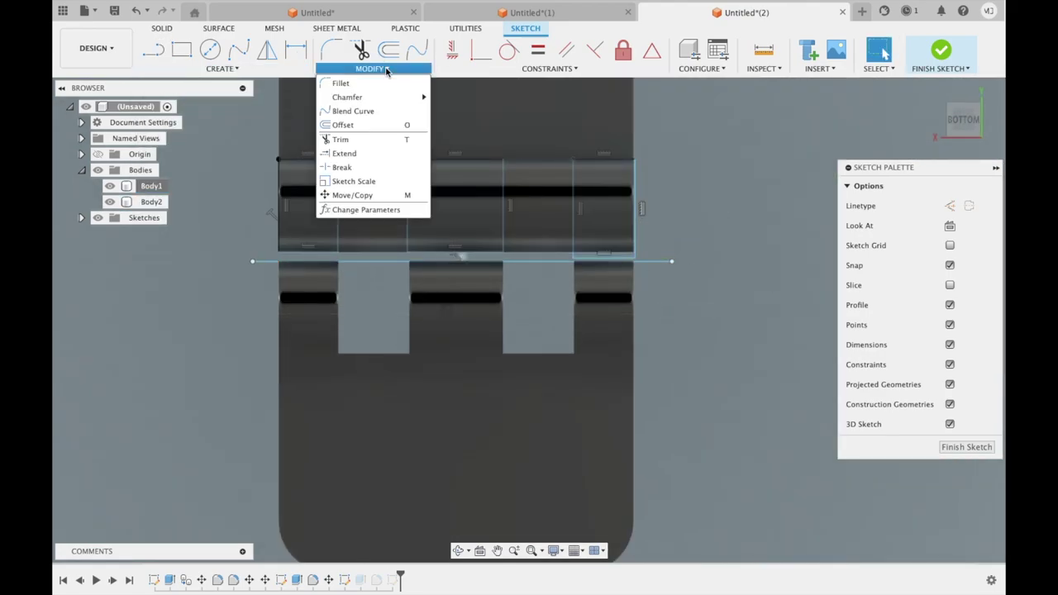
{"action": "left_click", "coordinate": [386, 69]}
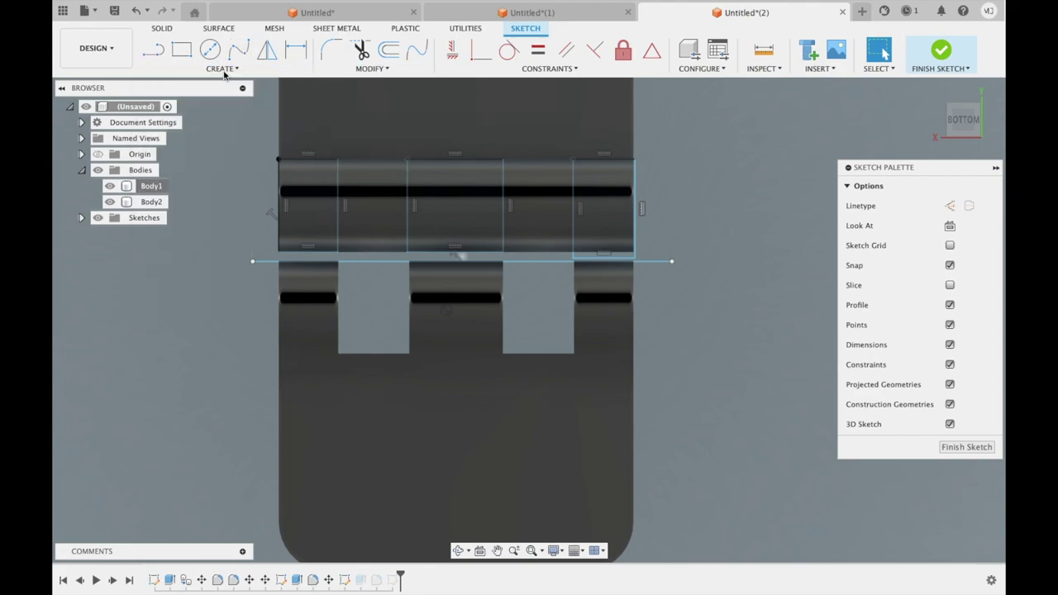
{"action": "left_click", "coordinate": [222, 69]}
{"action": "left_click", "coordinate": [369, 69]}
{"action": "left_click", "coordinate": [342, 154]}
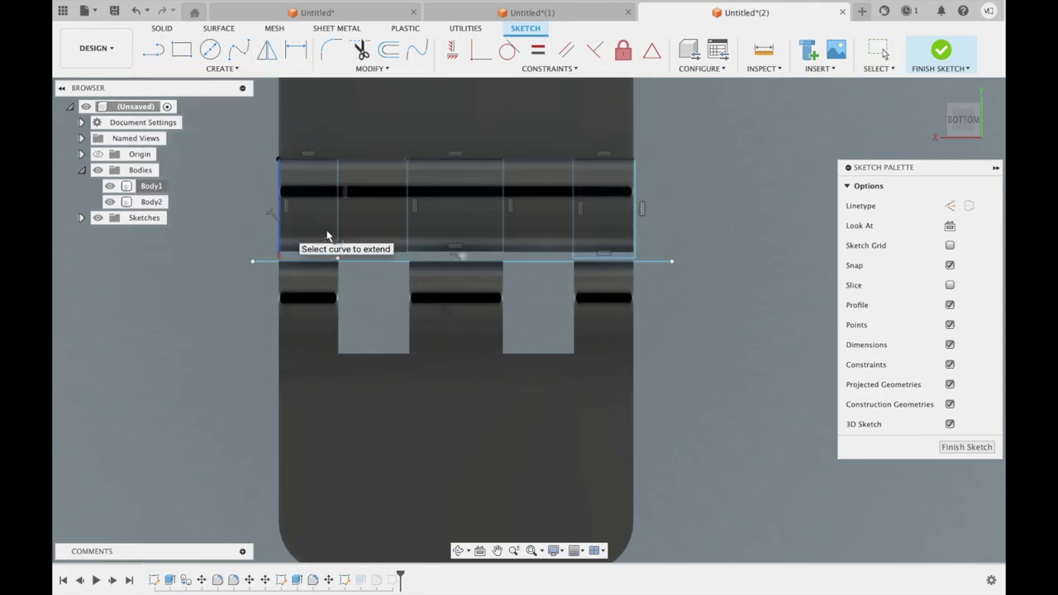
{"action": "scroll", "coordinate": [463, 254], "scroll_direction": "up", "scroll_amount": 5}
{"action": "scroll", "coordinate": [463, 254], "scroll_direction": "up", "scroll_amount": 5}
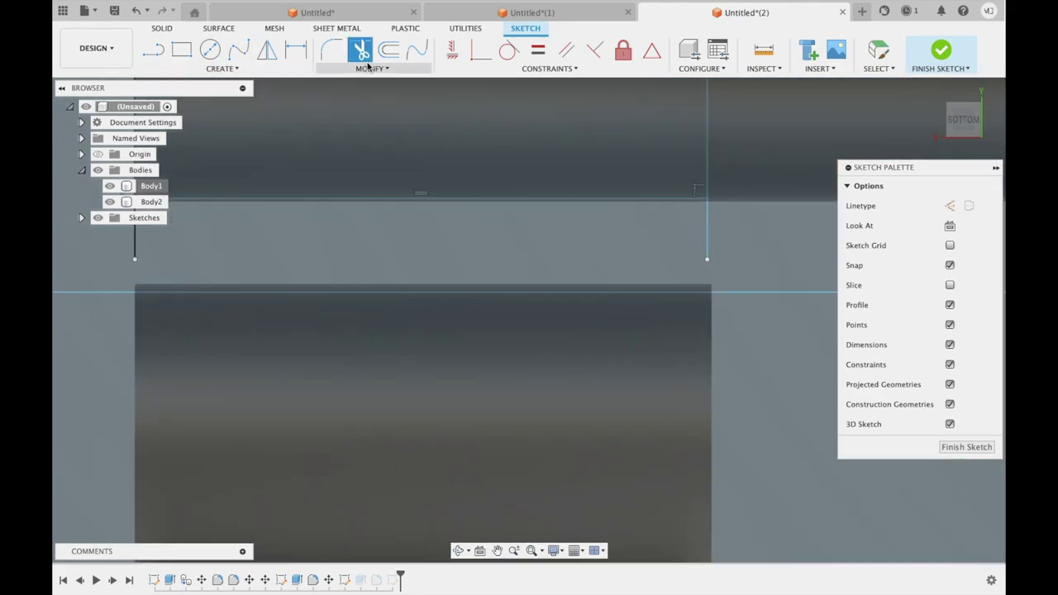
{"action": "scroll", "coordinate": [707, 239], "scroll_direction": "down", "scroll_amount": 3}
{"action": "scroll", "coordinate": [685, 255], "scroll_direction": "down", "scroll_amount": 3}
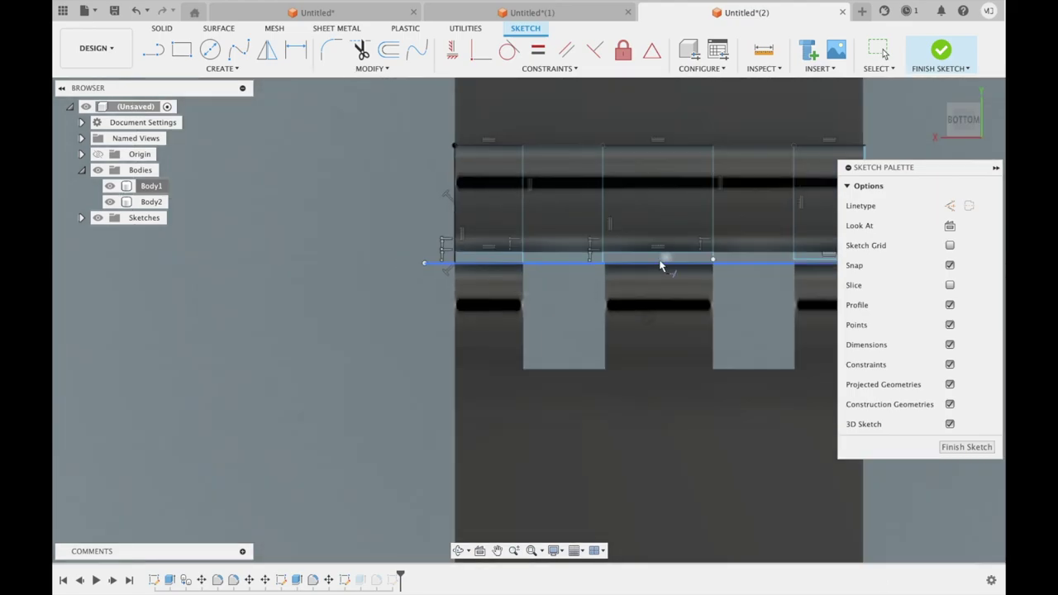
{"action": "scroll", "coordinate": [637, 267], "scroll_direction": "down", "scroll_amount": 3}
{"action": "left_click", "coordinate": [502, 263]}
{"action": "scroll", "coordinate": [315, 304], "scroll_direction": "down", "scroll_amount": 2}
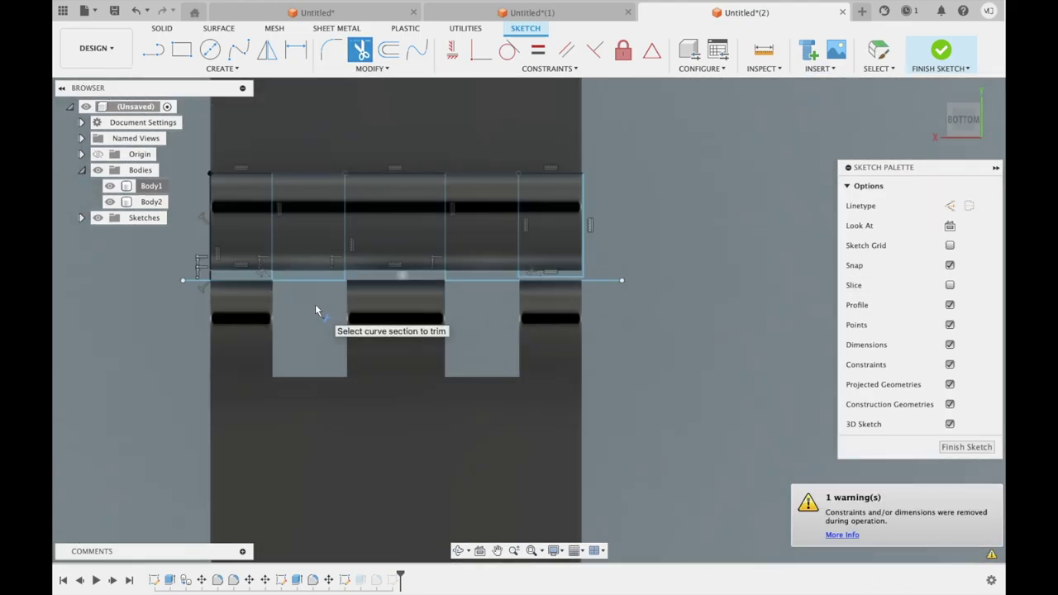
{"action": "key", "text": "Escape"}
Trim the line sections over the remaining knuckle gaps
{"action": "scroll", "coordinate": [360, 288], "scroll_direction": "up", "scroll_amount": 2}
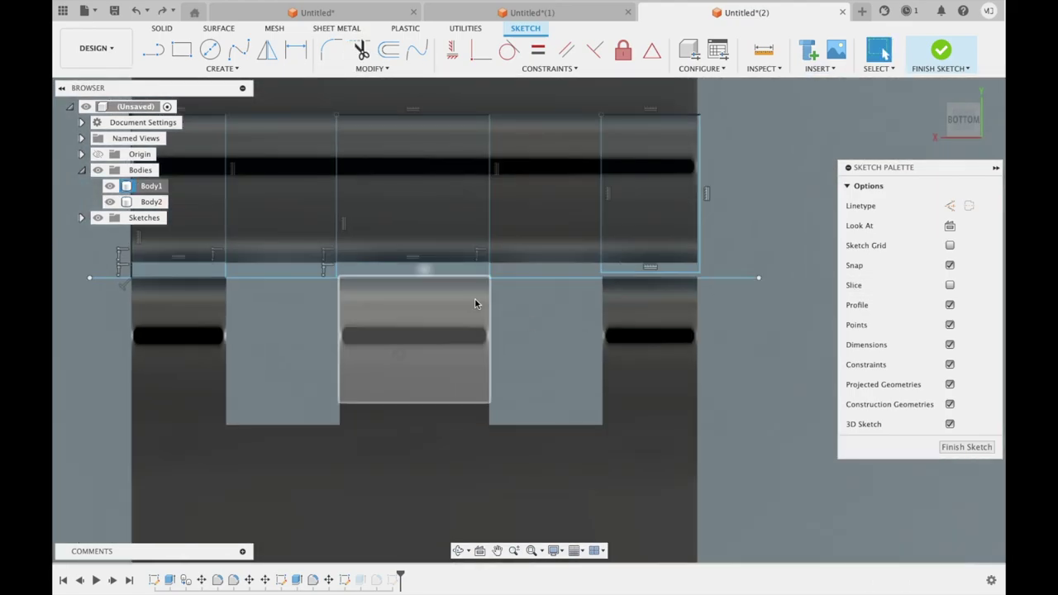
{"action": "scroll", "coordinate": [477, 303], "scroll_direction": "down", "scroll_amount": 1}
{"action": "left_click", "coordinate": [310, 212]}
{"action": "key", "text": "t"}
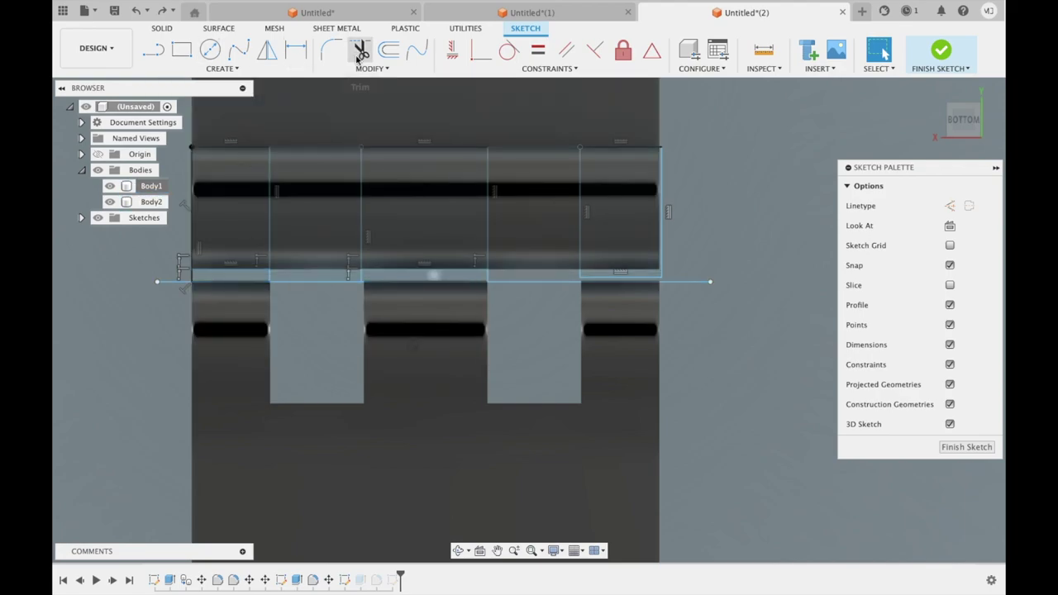
{"action": "left_click", "coordinate": [169, 282]}
{"action": "left_click", "coordinate": [442, 272]}
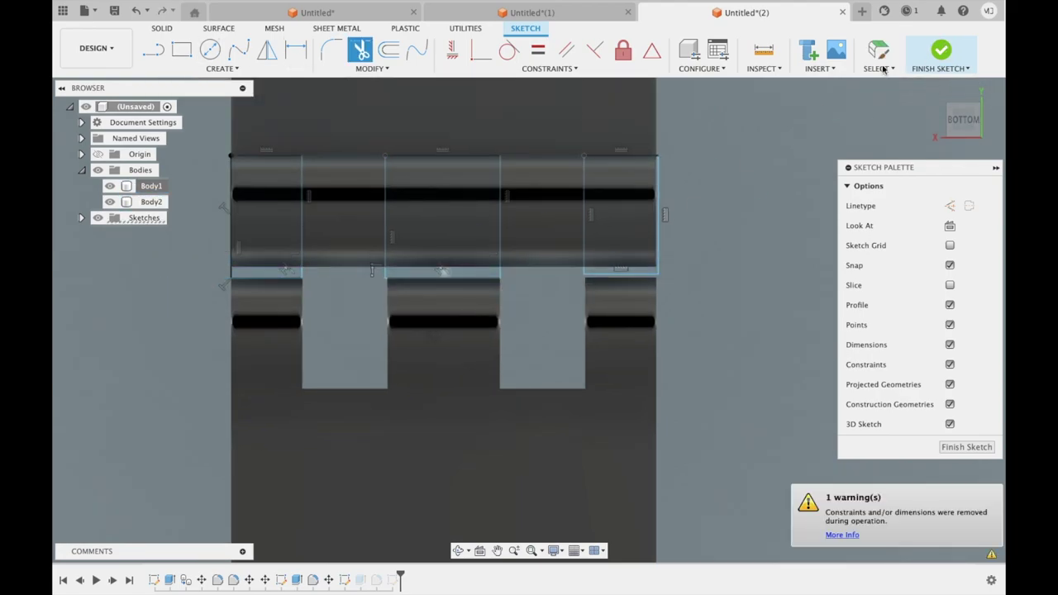
{"action": "scroll", "coordinate": [453, 281], "scroll_direction": "up", "scroll_amount": 3}
{"action": "scroll", "coordinate": [427, 285], "scroll_direction": "down", "scroll_amount": 4}
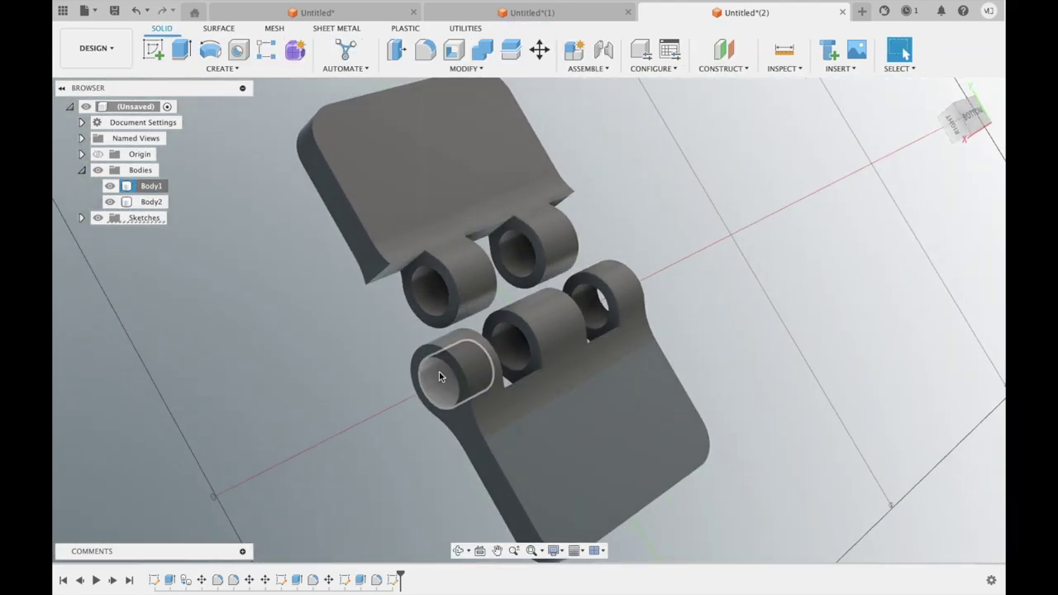
Place a single countersunk hole on the top leaf face near its rounded corner
{"action": "middle_click_drag", "start_coordinate": [439, 372], "coordinate": [448, 174], "text": "shift"}
{"action": "left_click", "coordinate": [448, 173]}
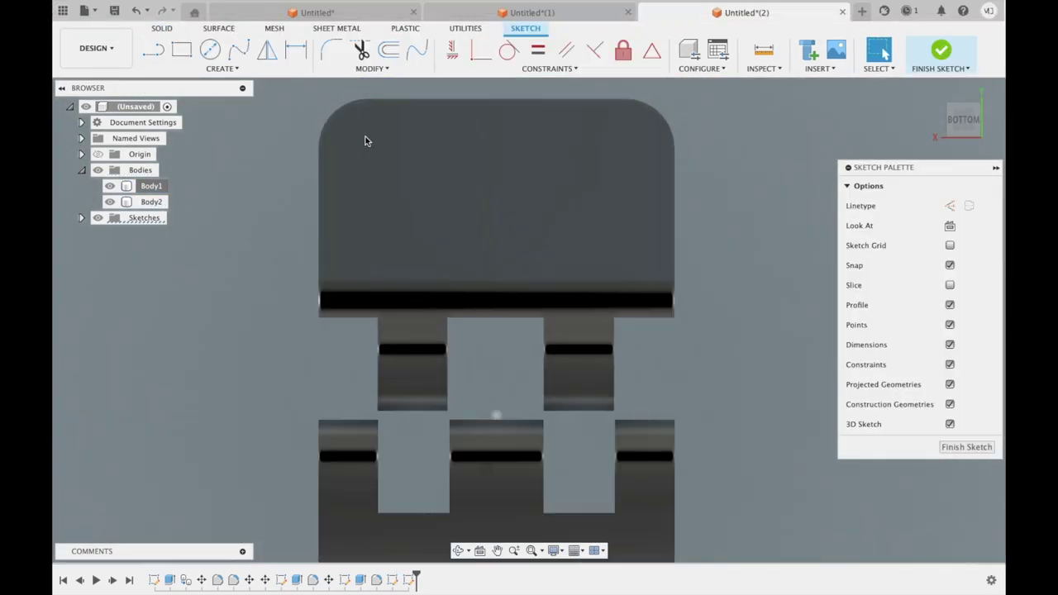
{"action": "key", "text": "c"}
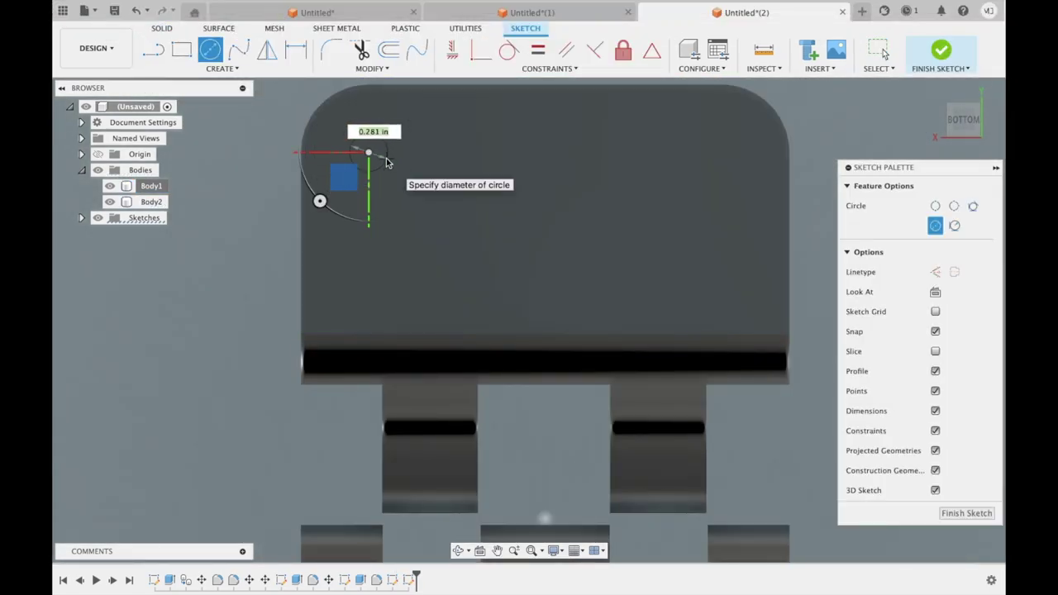
{"action": "left_click", "coordinate": [221, 68]}
{"action": "key", "text": "Escape"}
{"action": "left_click", "coordinate": [220, 68]}
{"action": "left_click", "coordinate": [169, 236]}
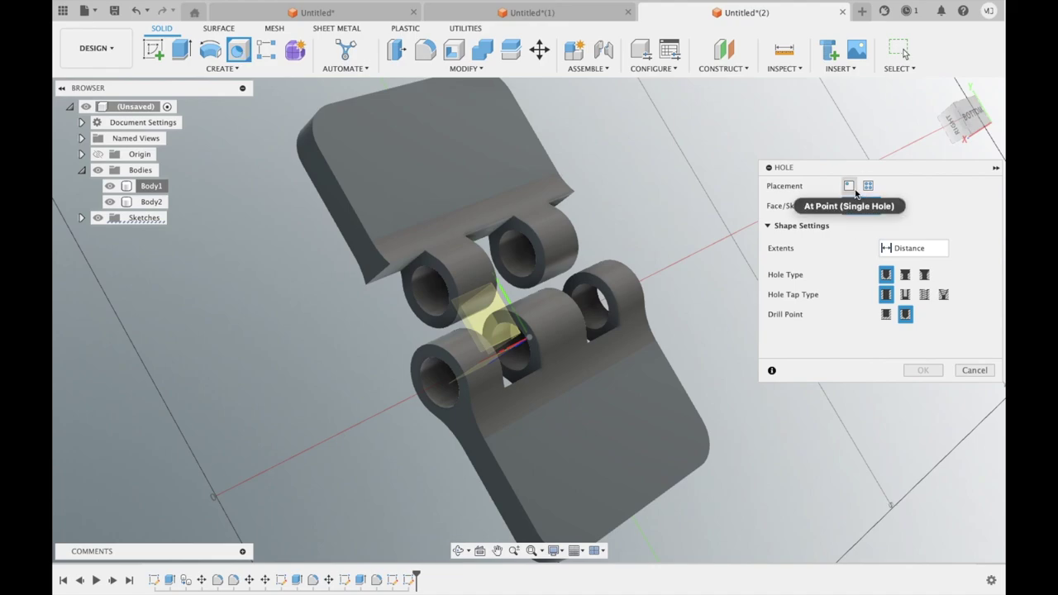
{"action": "left_click", "coordinate": [924, 279]}
{"action": "left_click", "coordinate": [372, 149]}
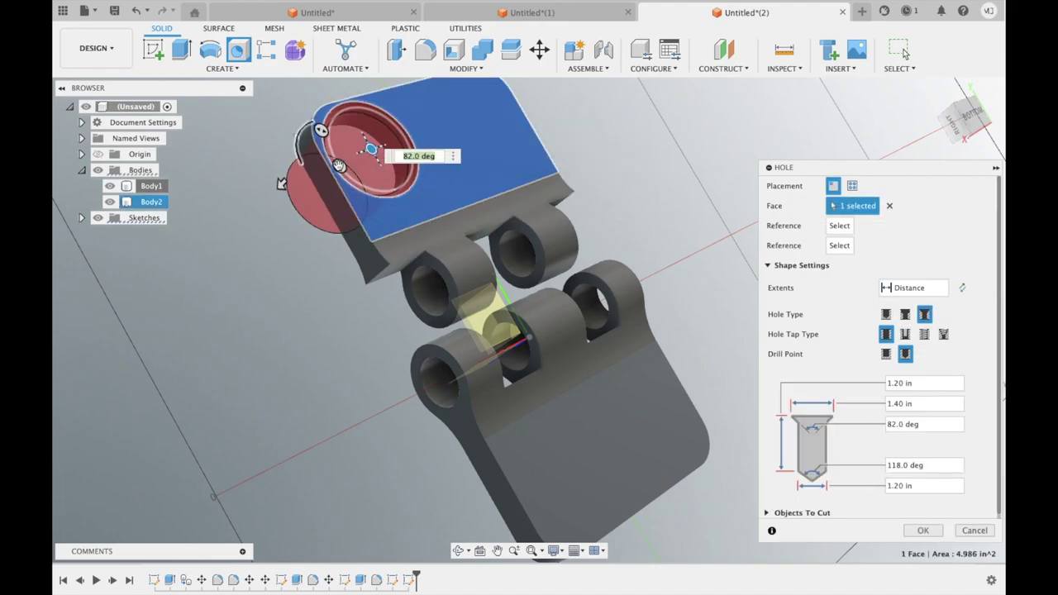
{"action": "scroll", "coordinate": [328, 134], "scroll_direction": "up", "scroll_amount": 5}
{"action": "scroll", "coordinate": [370, 158], "scroll_direction": "up", "scroll_amount": 3}
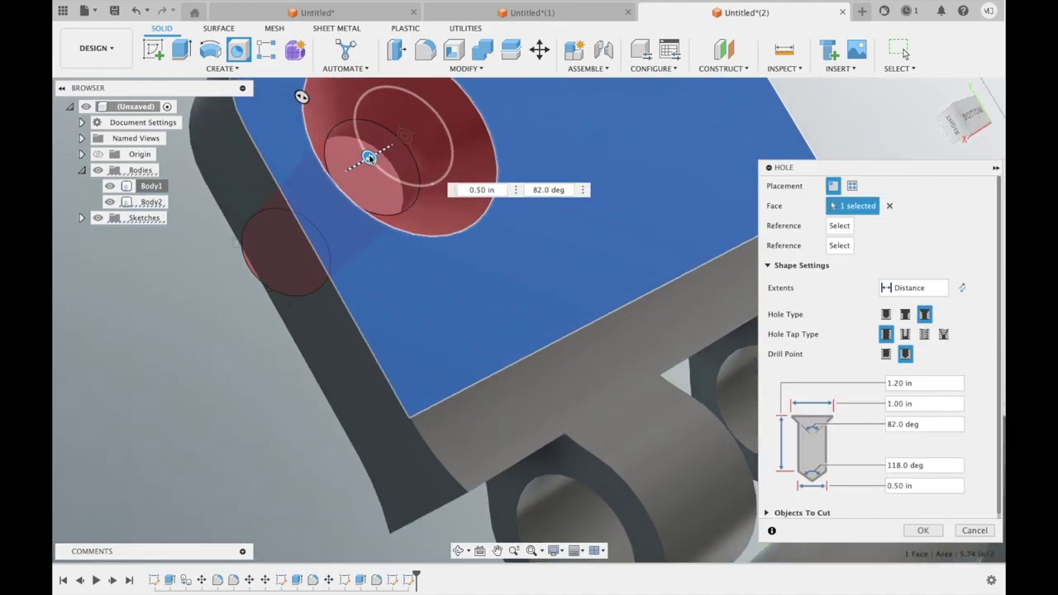
{"action": "key", "text": "Return"}
Edit the hole to a 0.20 in diameter with a 0.60 in, 82.0 deg countersink
{"action": "mouse_move", "coordinate": [113, 319]}
{"action": "middle_mouse_down", "text": "shift"}
{"action": "mouse_move", "coordinate": [279, 274]}
{"action": "mouse_move", "coordinate": [104, 250]}
{"action": "middle_mouse_up", "text": "shift"}
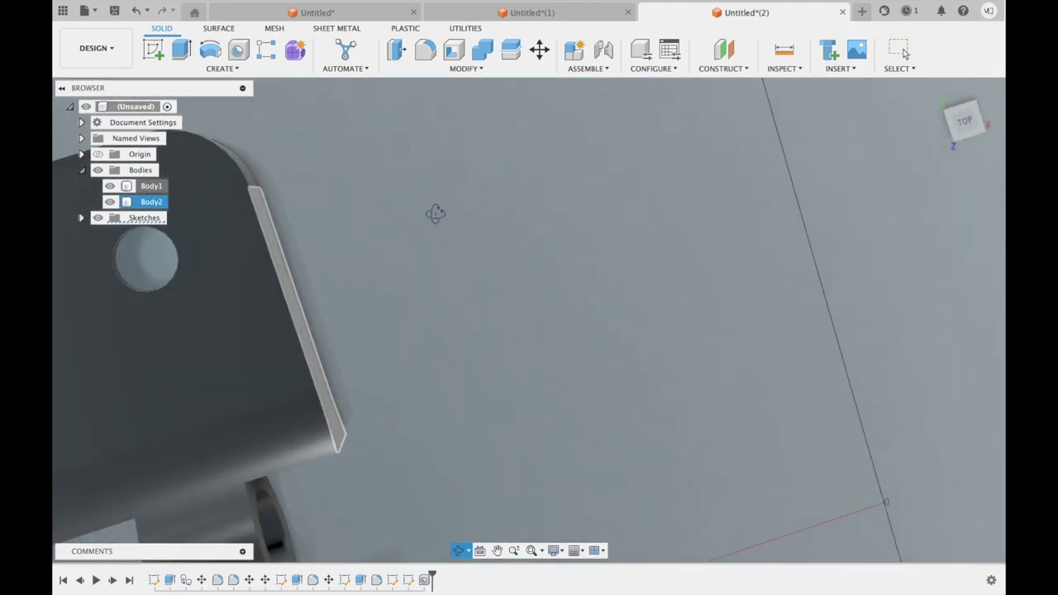
{"action": "right_click", "coordinate": [430, 581]}
{"action": "left_click", "coordinate": [462, 450]}
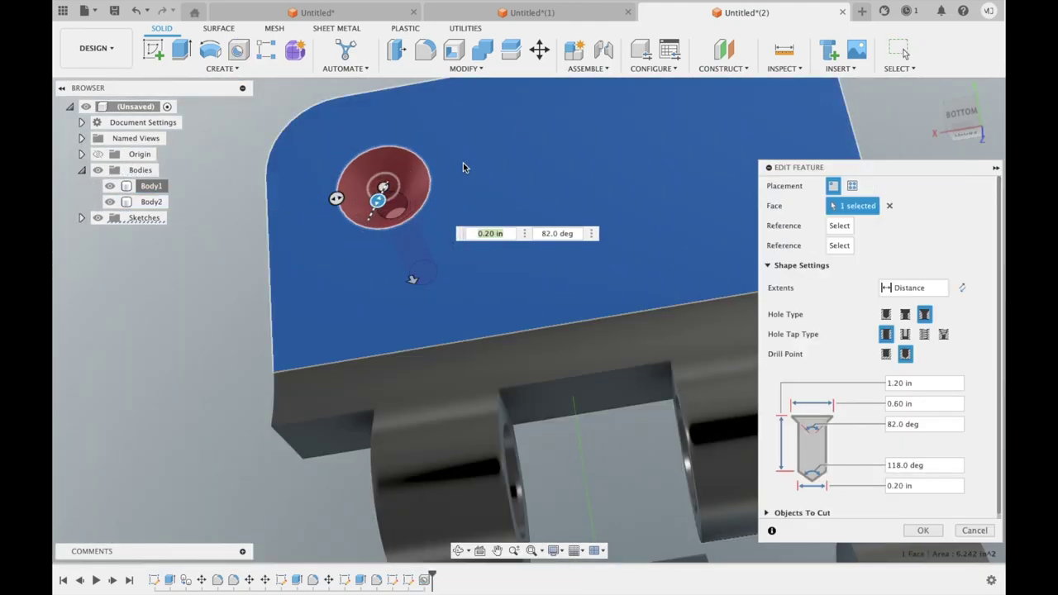
{"action": "left_click", "coordinate": [922, 530]}
{"action": "middle_click_drag", "start_coordinate": [743, 413], "coordinate": [512, 207], "text": "shift"}
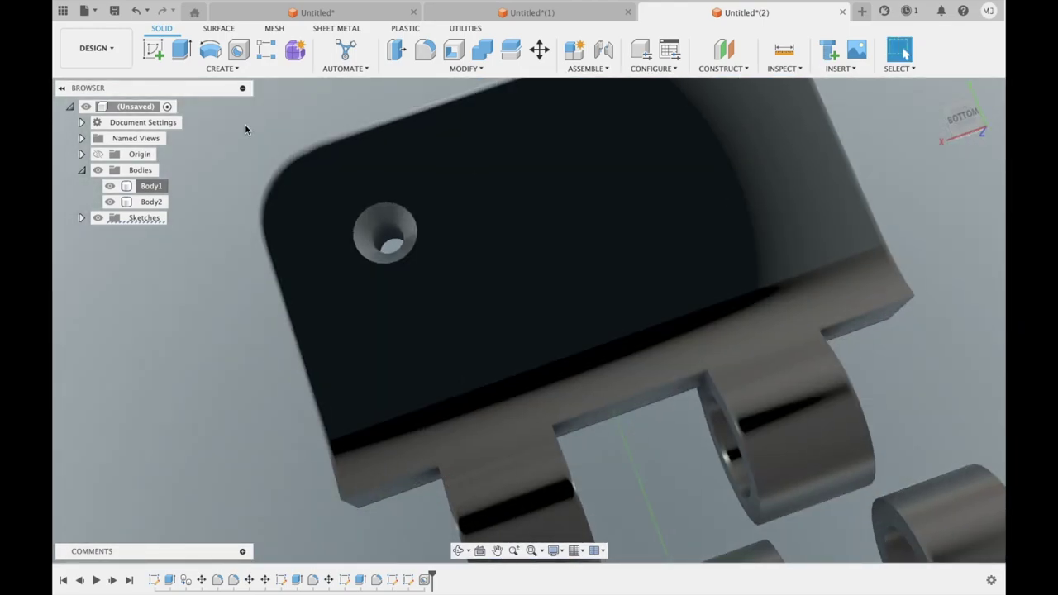
{"action": "left_click", "coordinate": [466, 68]}
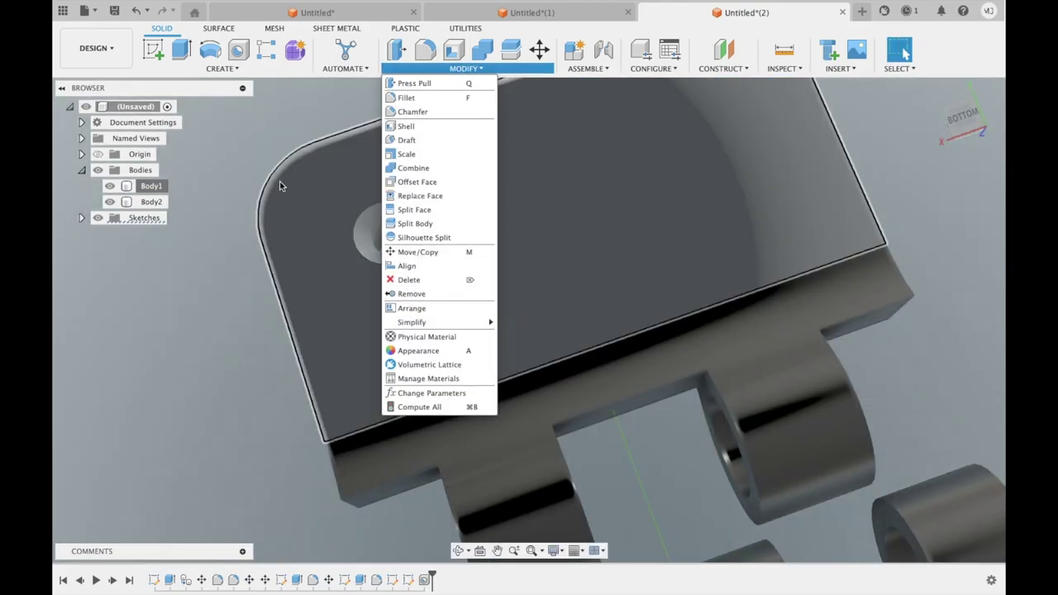
Pattern the countersunk hole along the leaf edge: 3 × 1.90 in by 2 × 0.60 in, six holes
{"action": "left_click", "coordinate": [221, 68]}
{"action": "left_click", "coordinate": [302, 349]}
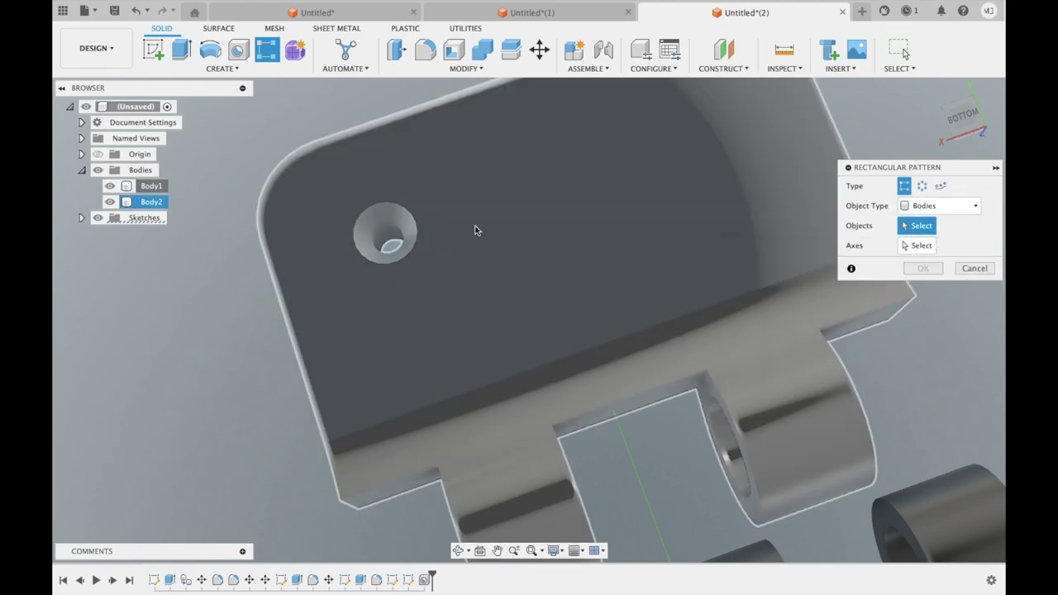
{"action": "left_click", "coordinate": [474, 229]}
{"action": "left_click", "coordinate": [939, 206]}
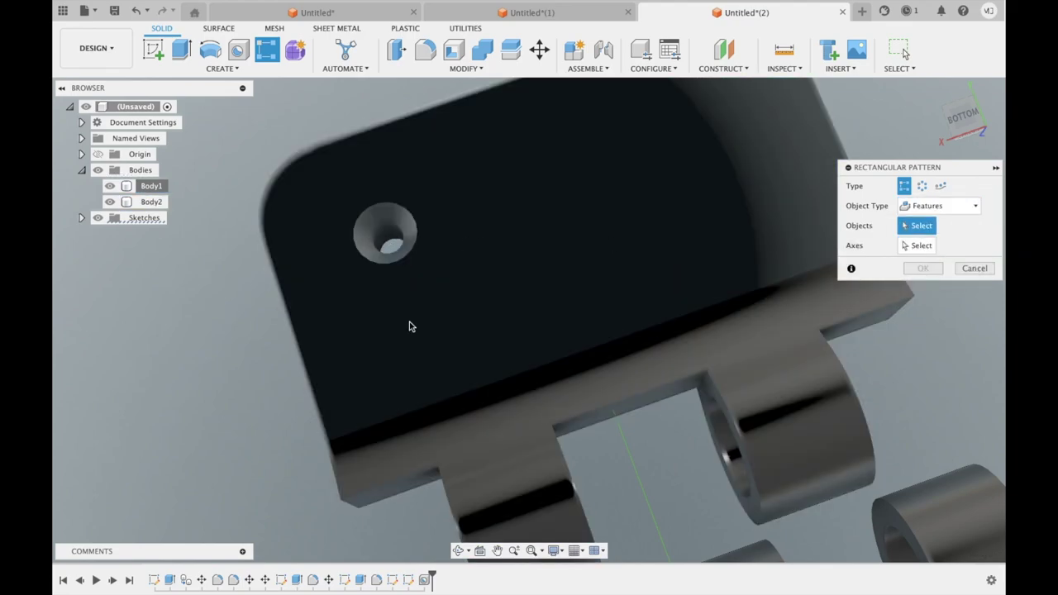
{"action": "left_click", "coordinate": [380, 257]}
{"action": "left_click", "coordinate": [421, 143]}
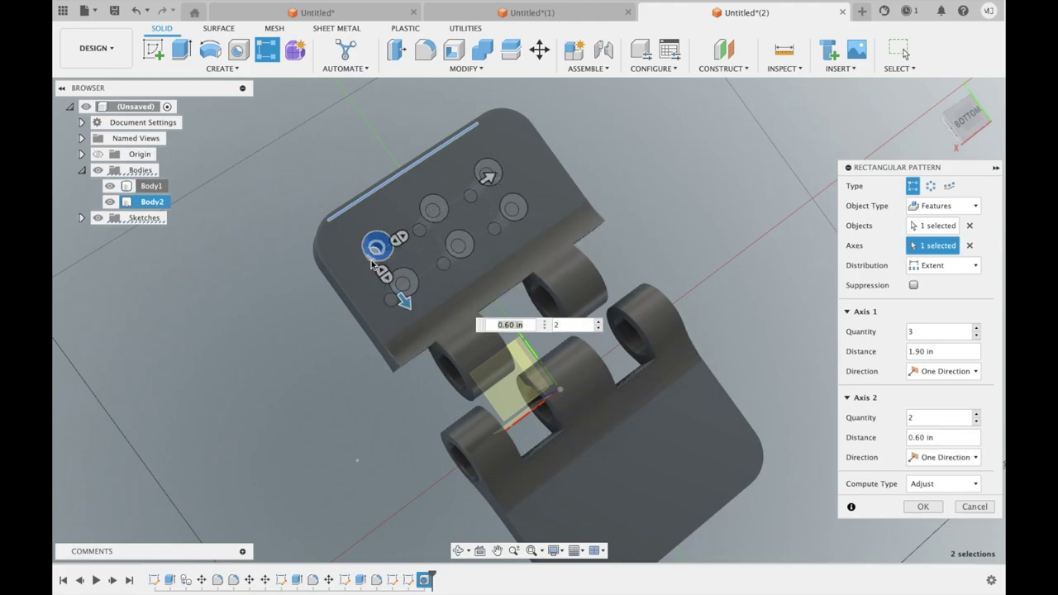
{"action": "left_click", "coordinate": [922, 507]}
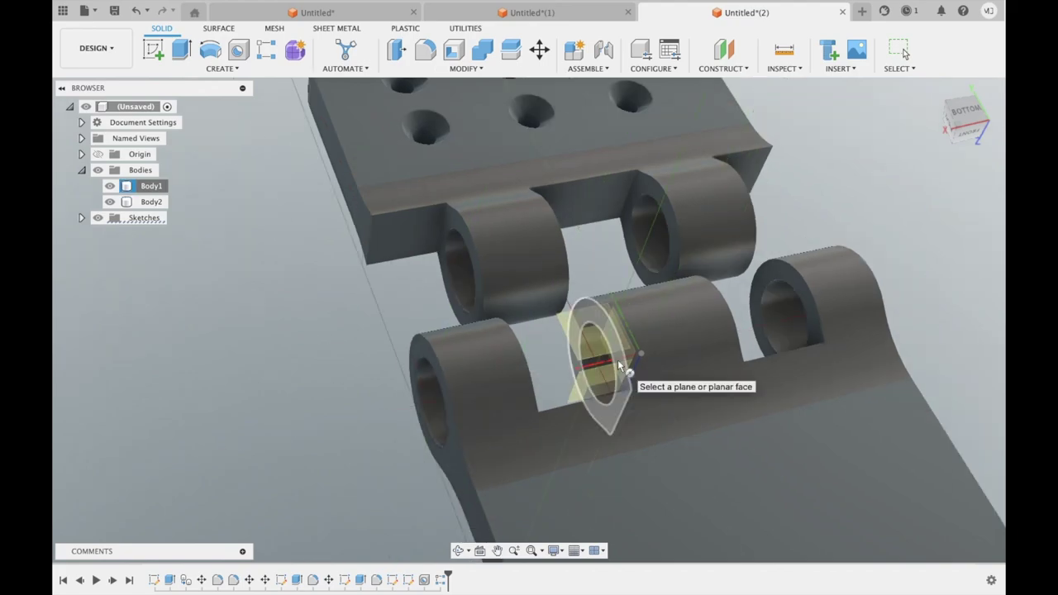
Create a 0.557 in diameter, -4.40 in cylinder on the knuckle end face as a new body
{"action": "left_click", "coordinate": [425, 356]}
{"action": "left_click", "coordinate": [435, 404]}
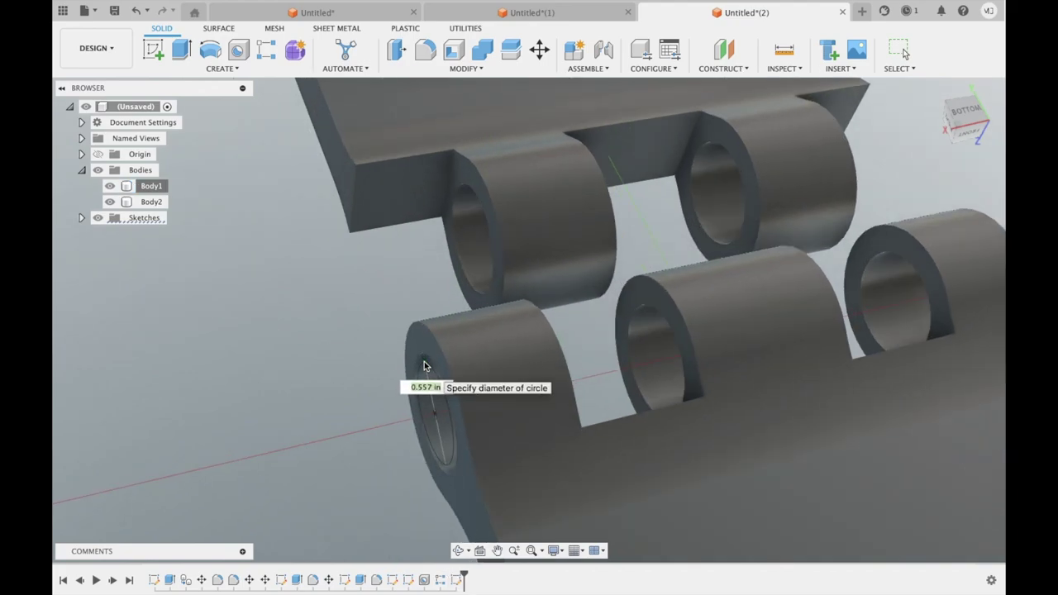
{"action": "left_click", "coordinate": [423, 366]}
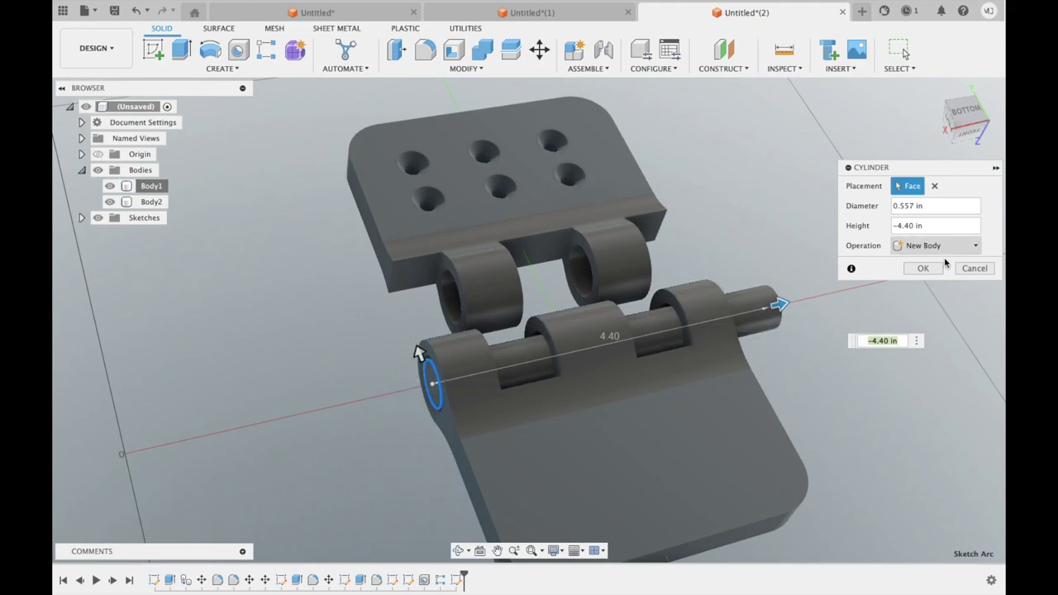
{"action": "key", "text": "Return"}
{"action": "left_click", "coordinate": [126, 219]}
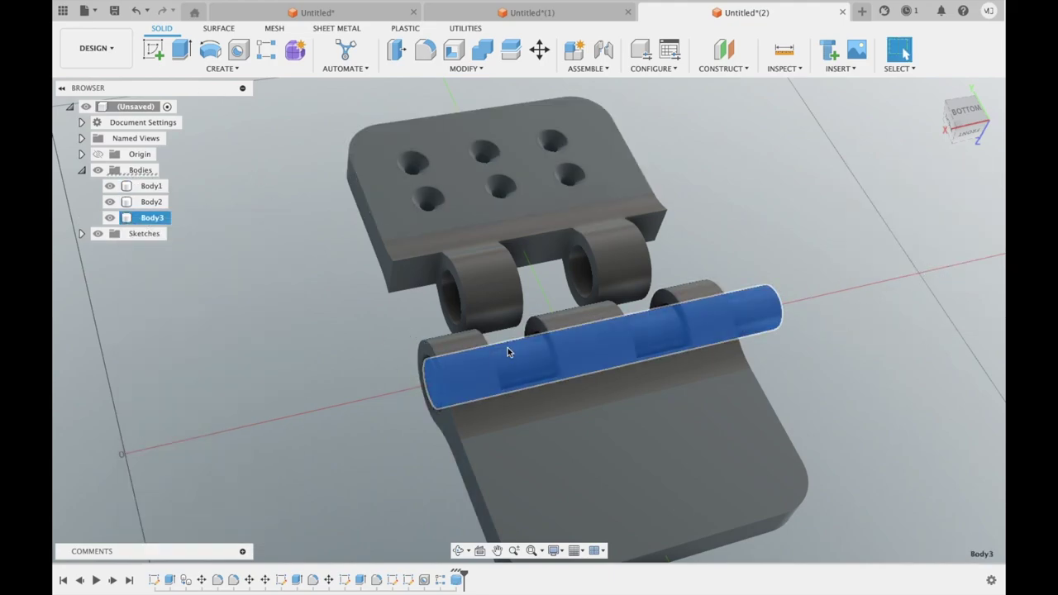
Move the new pin cylinder into position inside the knuckles
{"action": "key", "text": "m"}
{"action": "left_click", "coordinate": [922, 407]}
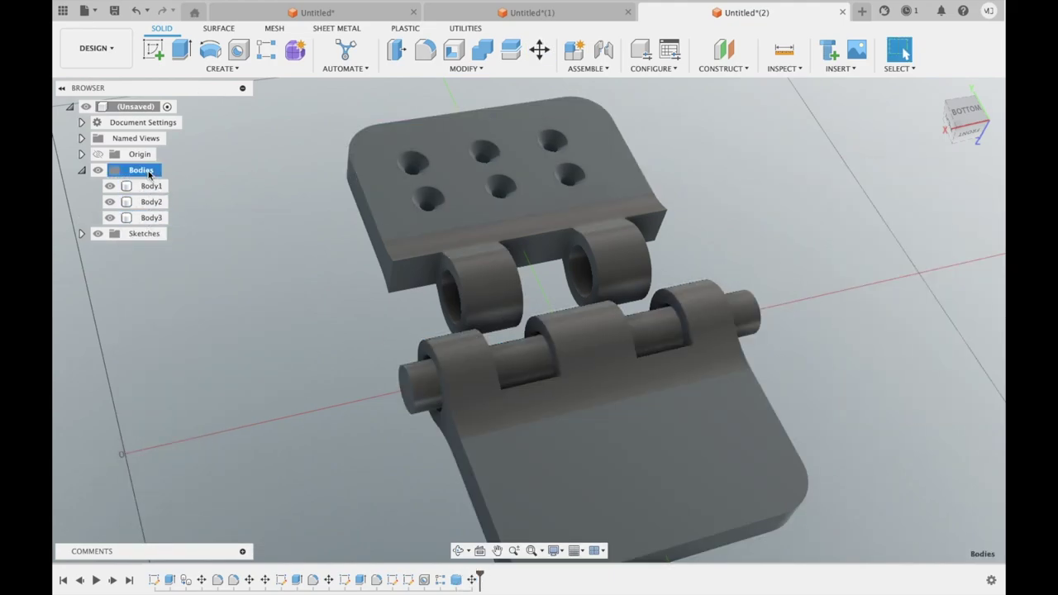
{"action": "middle_click_drag", "start_coordinate": [171, 193], "coordinate": [476, 339], "text": "shift"}
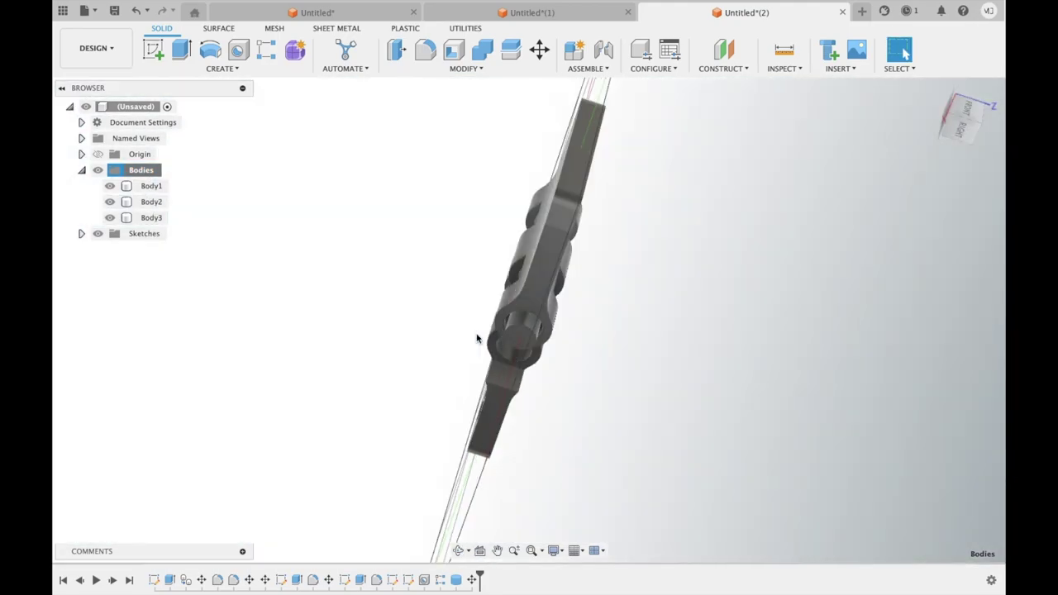
{"action": "left_click", "coordinate": [963, 116]}
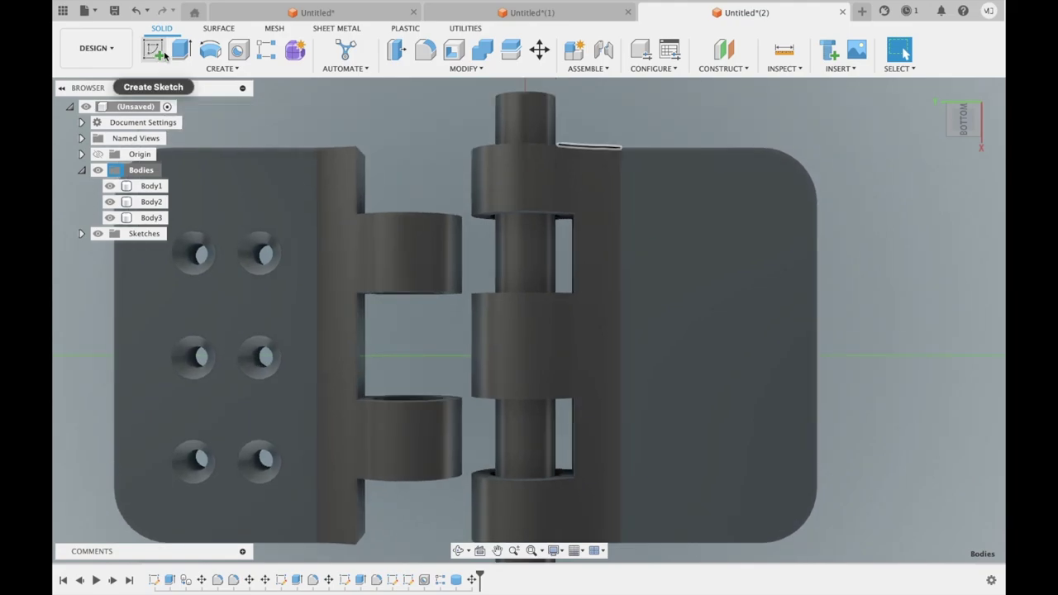
Try a hole on the second leaf with threaded and countersink options, then cancel it
{"action": "key", "text": "h"}
{"action": "left_click", "coordinate": [675, 206]}
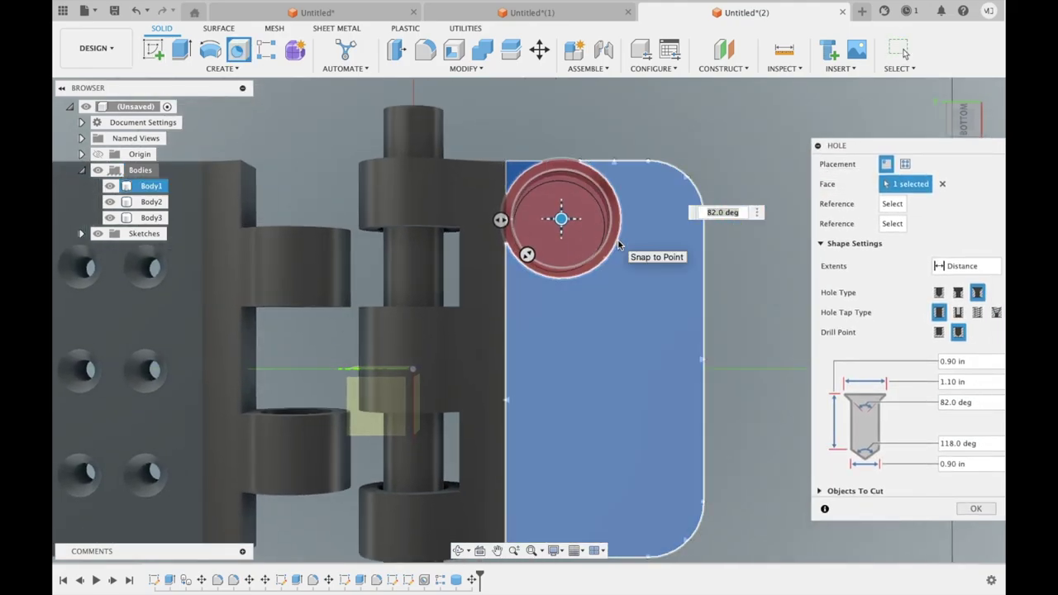
{"action": "left_click", "coordinate": [977, 312]}
{"action": "left_click", "coordinate": [976, 293]}
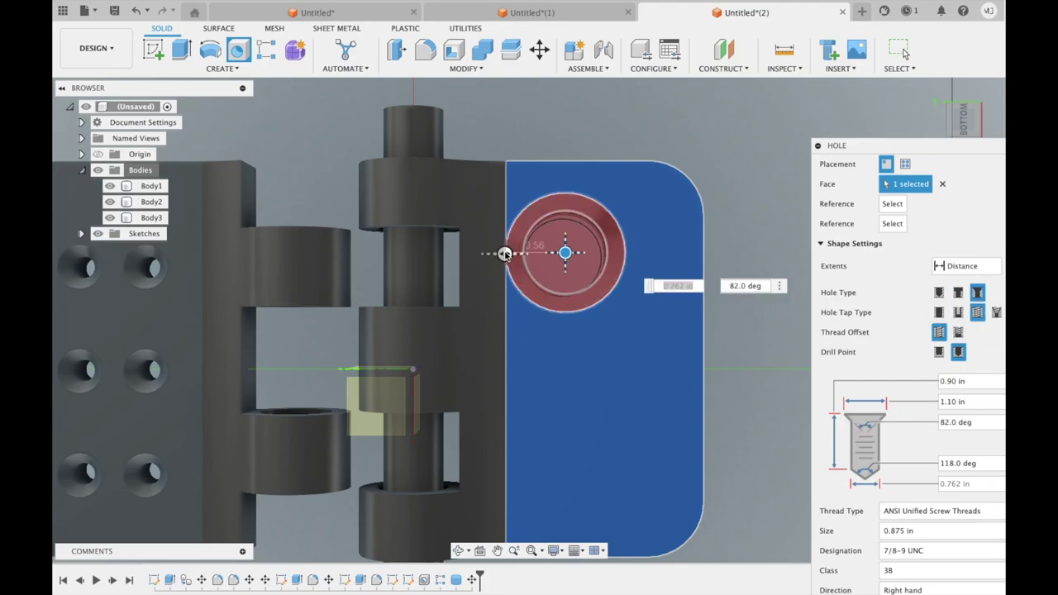
{"action": "key", "text": "BackSpace"}
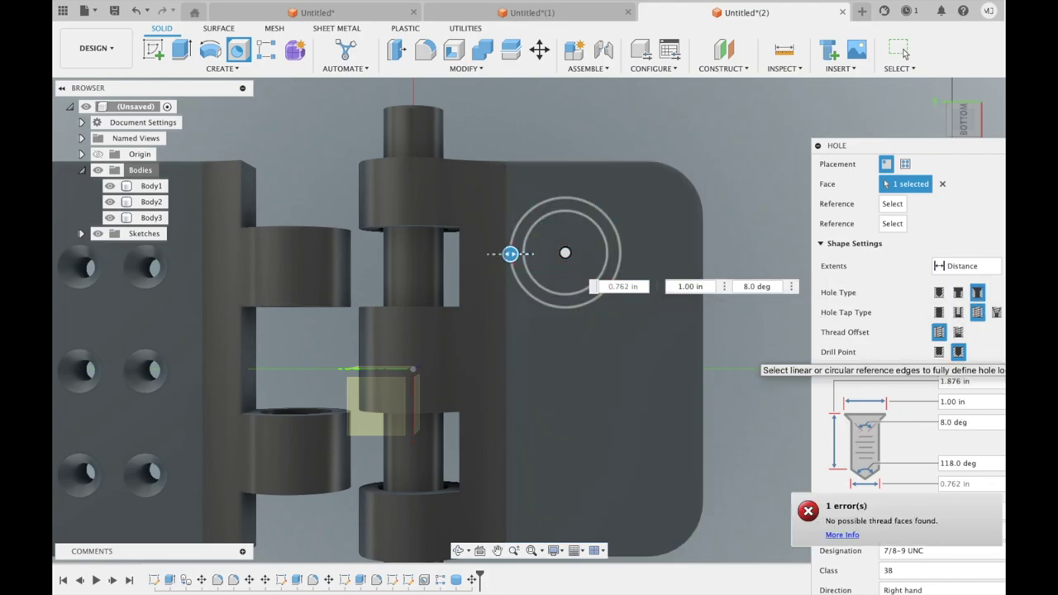
{"action": "type", "text": "2"}
{"action": "middle_click_drag", "start_coordinate": [496, 372], "coordinate": [637, 312], "text": "shift"}
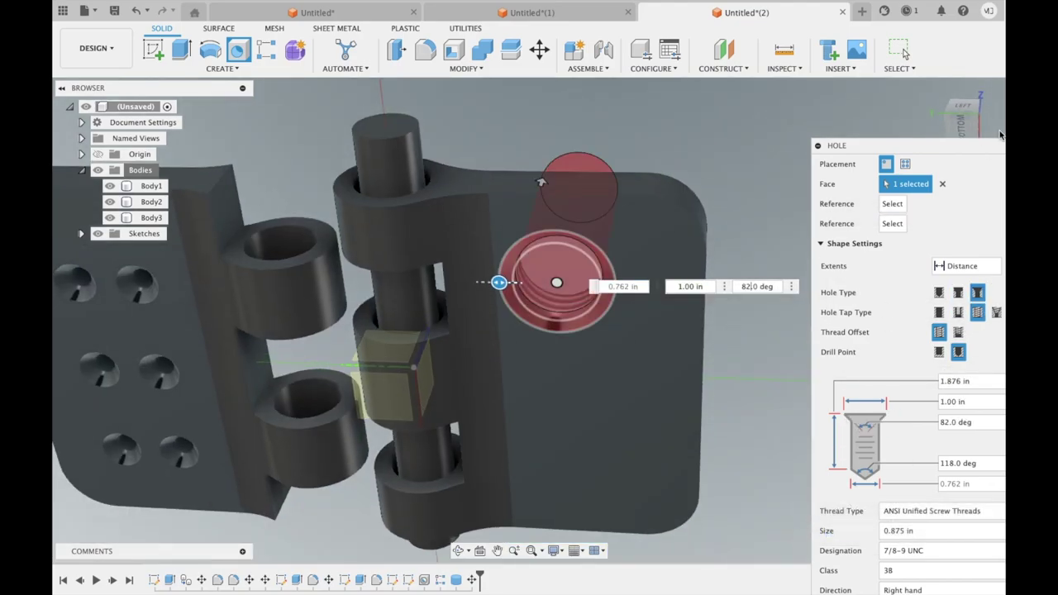
{"action": "key", "text": "Escape"}
{"action": "left_click", "coordinate": [961, 124]}
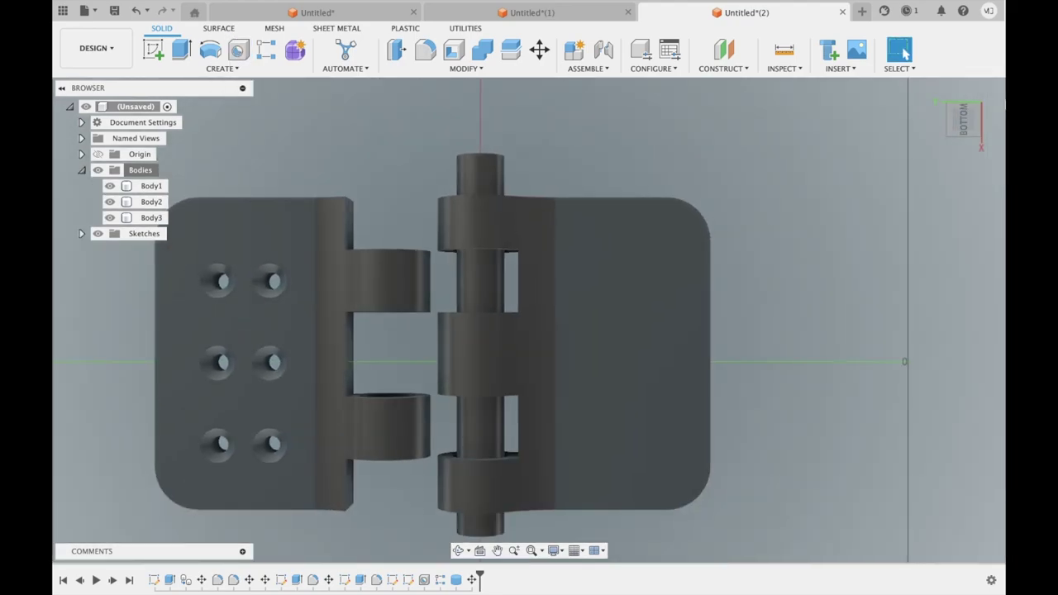
Add a countersunk hole near the second leaf's top: 0.40 in hole, 0.60 in countersink
{"action": "key", "text": "h"}
{"action": "left_click", "coordinate": [608, 269]}
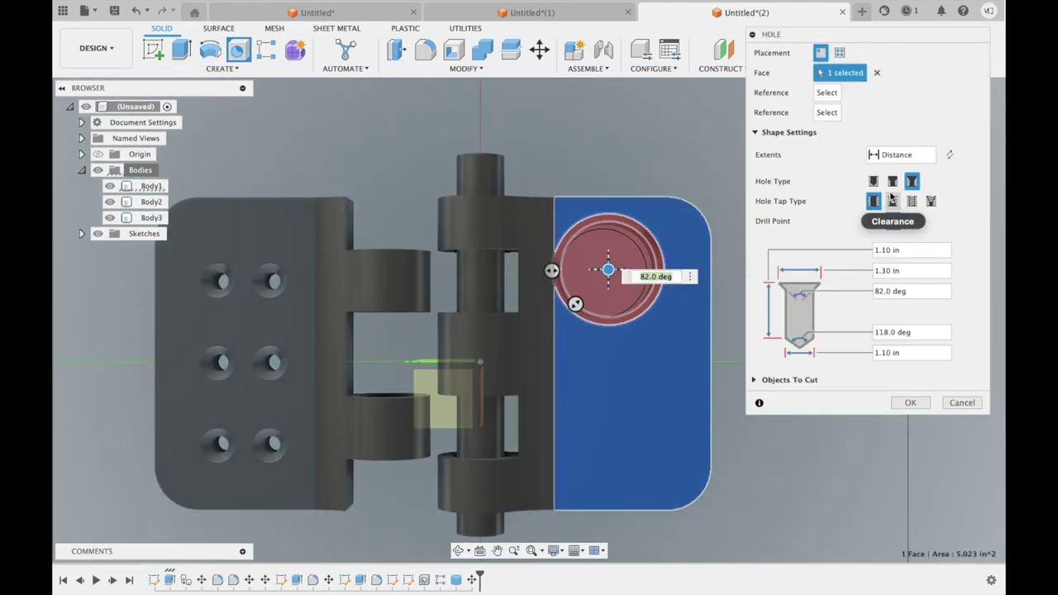
{"action": "key", "text": "Return"}
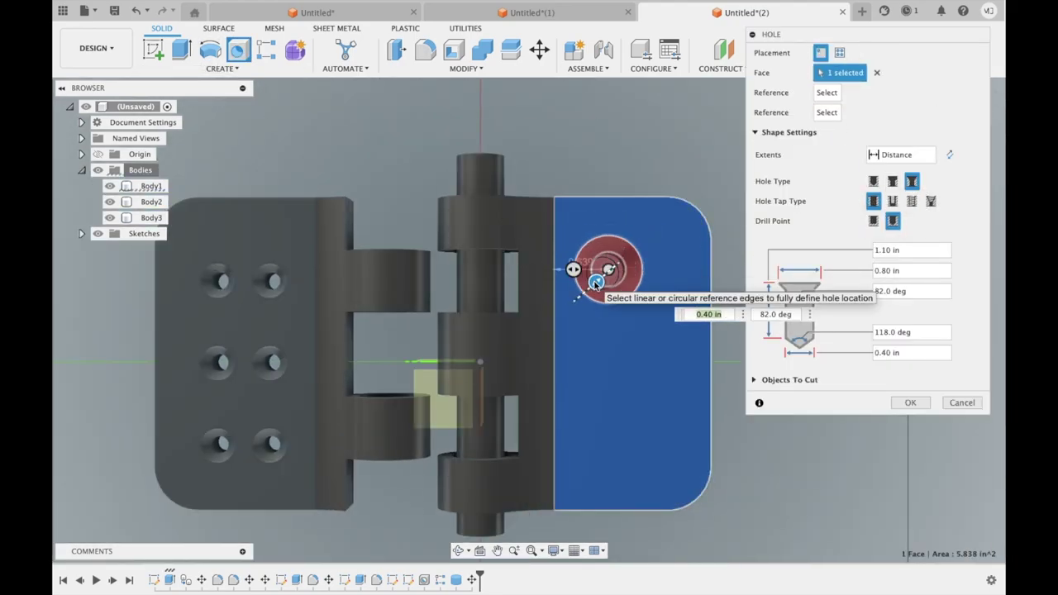
{"action": "mouse_move", "coordinate": [652, 143]}
{"action": "middle_mouse_down", "text": "shift"}
{"action": "mouse_move", "coordinate": [665, 197]}
{"action": "mouse_move", "coordinate": [648, 298]}
{"action": "mouse_move", "coordinate": [628, 248]}
{"action": "middle_mouse_up", "text": "shift"}
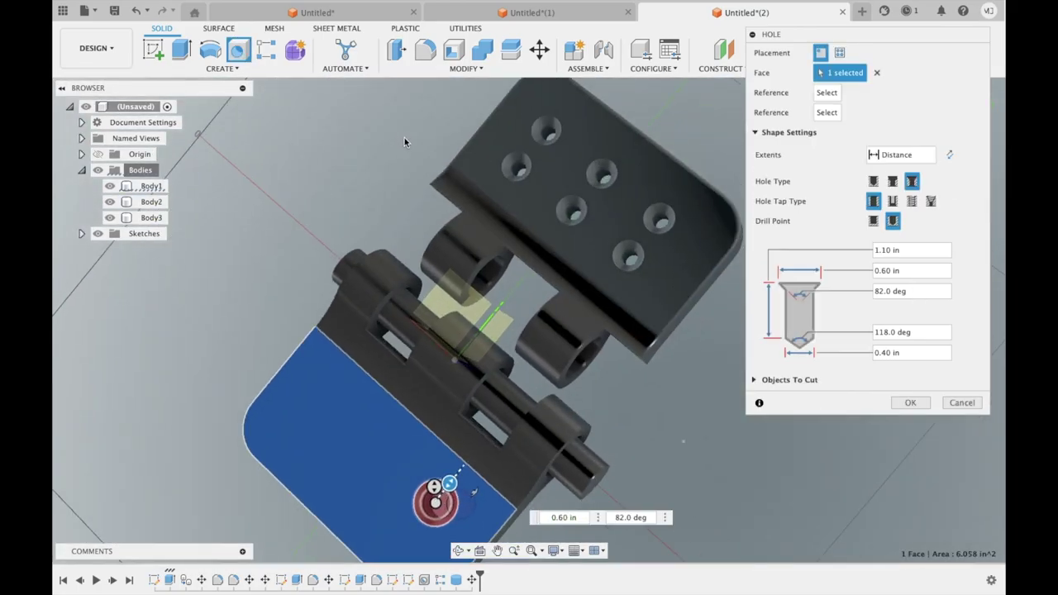
{"action": "left_click", "coordinate": [962, 119]}
{"action": "left_click", "coordinate": [998, 103]}
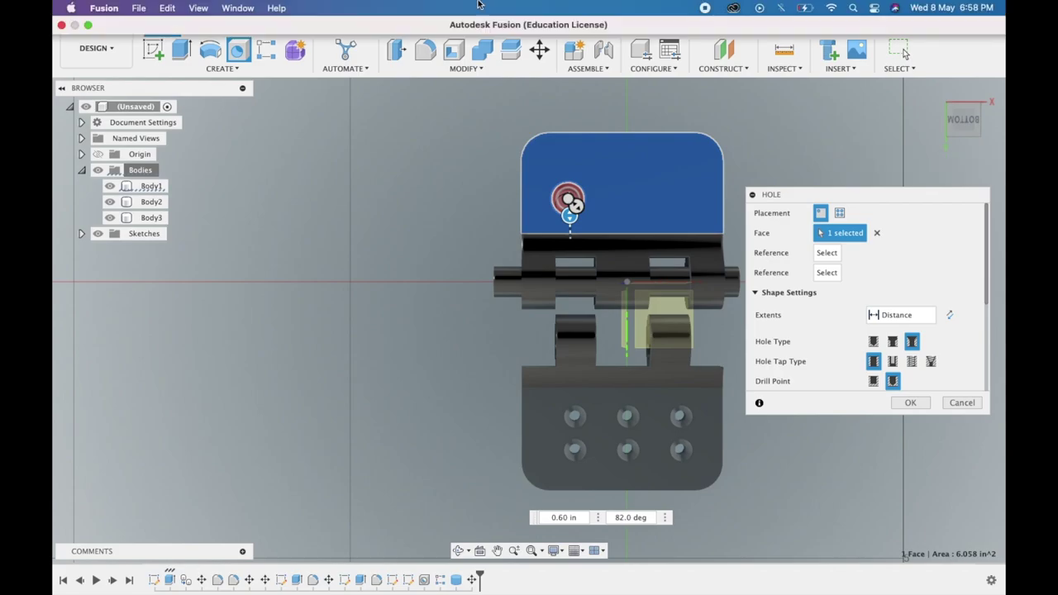
{"action": "left_click", "coordinate": [984, 114]}
{"action": "left_click", "coordinate": [962, 120]}
{"action": "scroll", "coordinate": [609, 354], "scroll_direction": "up", "scroll_amount": 5}
{"action": "scroll", "coordinate": [559, 273], "scroll_direction": "up", "scroll_amount": 3}
{"action": "scroll", "coordinate": [721, 172], "scroll_direction": "up", "scroll_amount": 2}
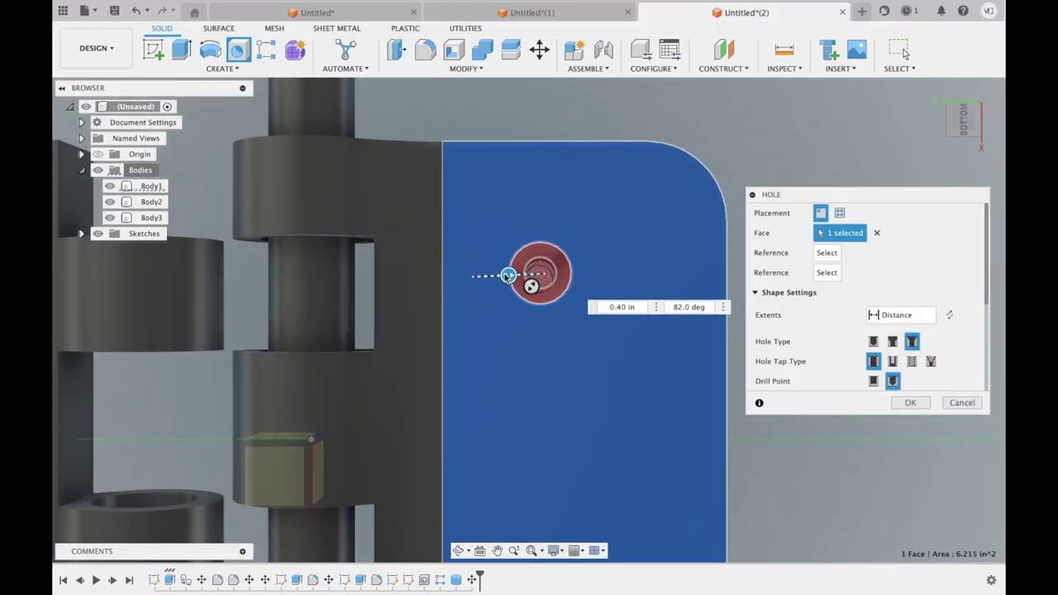
{"action": "left_click", "coordinate": [910, 402]}
{"action": "scroll", "coordinate": [756, 281], "scroll_direction": "down", "scroll_amount": 5}
{"action": "left_click", "coordinate": [222, 67]}
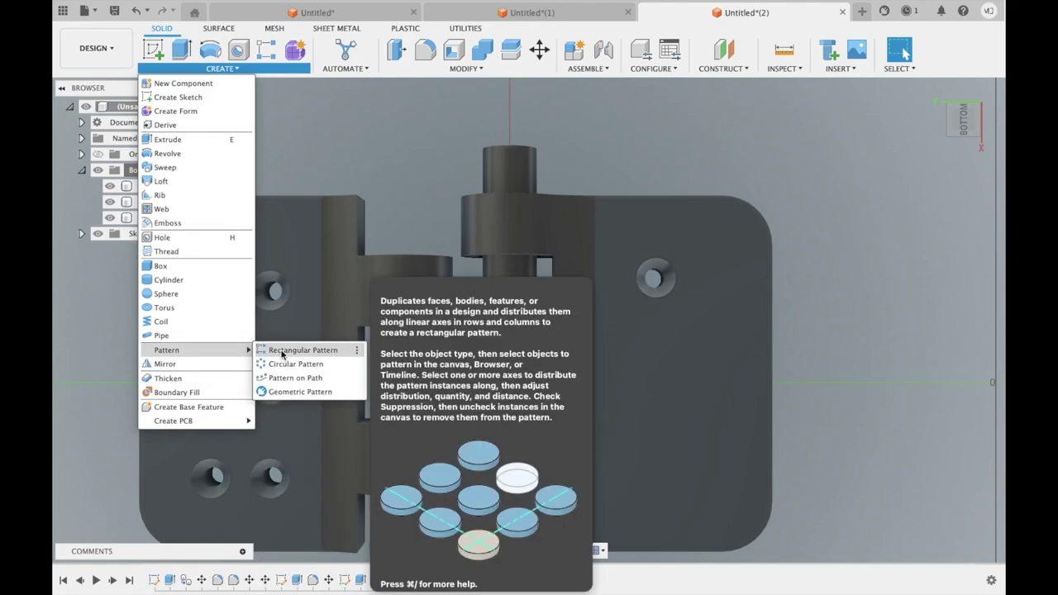
Pattern the new hole along the leaf's right edge: 3 × 1.80 in by 2 × 0.70 in
{"action": "left_click", "coordinate": [281, 350]}
{"action": "left_click", "coordinate": [653, 277]}
{"action": "left_click", "coordinate": [927, 246]}
{"action": "left_click", "coordinate": [762, 353]}
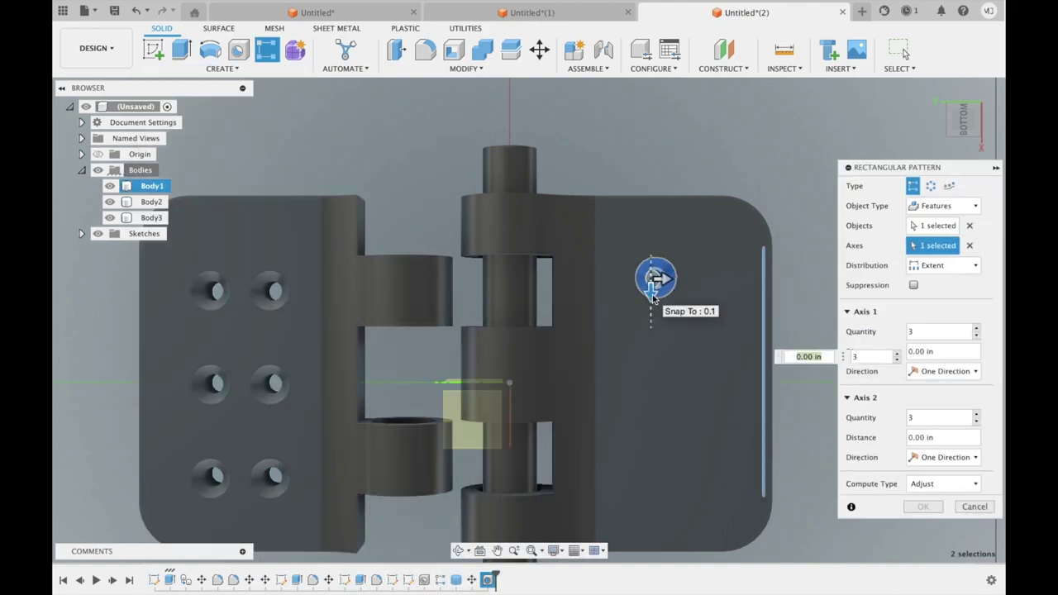
{"action": "left_click_drag", "start_coordinate": [649, 404], "coordinate": [643, 468]}
{"action": "left_click_drag", "start_coordinate": [660, 280], "coordinate": [728, 282]}
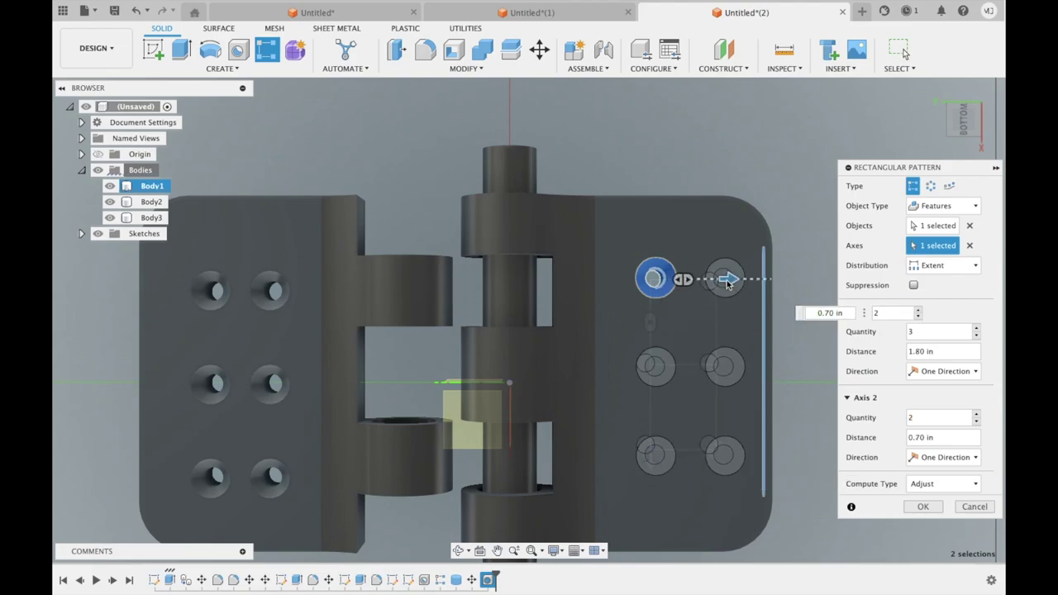
{"action": "key", "text": "Return"}
{"action": "mouse_move", "coordinate": [901, 314]}
{"action": "middle_mouse_down", "text": "shift"}
{"action": "mouse_move", "coordinate": [817, 313]}
{"action": "mouse_move", "coordinate": [763, 296]}
{"action": "mouse_move", "coordinate": [649, 144]}
{"action": "mouse_move", "coordinate": [569, 116]}
{"action": "middle_mouse_up", "text": "shift"}
Browse the Modify commands, then select Body1 in the browser and open its options
{"action": "left_click", "coordinate": [465, 68]}
{"action": "left_click", "coordinate": [593, 98]}
{"action": "left_click", "coordinate": [475, 69]}
{"action": "left_click", "coordinate": [604, 49]}
{"action": "left_click", "coordinate": [661, 316]}
{"action": "right_click", "coordinate": [152, 186]}
Convert Body1, Body2 and Body3 into separate components
{"action": "left_click", "coordinate": [190, 149]}
{"action": "left_click", "coordinate": [973, 229]}
{"action": "right_click", "coordinate": [151, 186]}
{"action": "left_click", "coordinate": [237, 233]}
{"action": "right_click", "coordinate": [157, 187]}
{"action": "left_click", "coordinate": [237, 232]}
{"action": "right_click", "coordinate": [151, 186]}
{"action": "left_click", "coordinate": [237, 232]}
Joint the pin to a leaf knuckle with a 0.10 in X offset
{"action": "left_click", "coordinate": [586, 69]}
{"action": "left_click", "coordinate": [601, 98]}
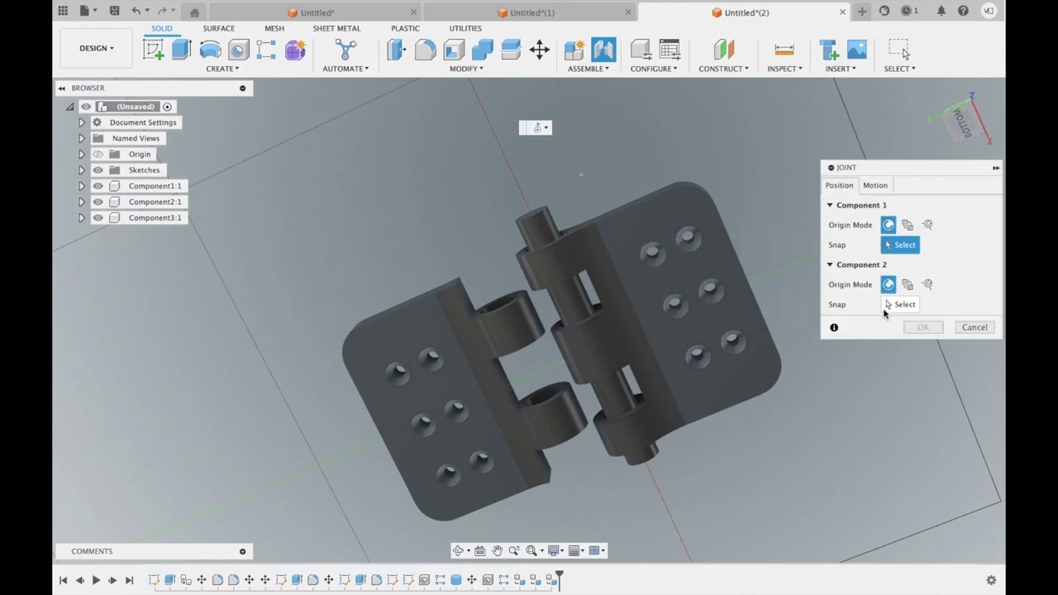
{"action": "left_click", "coordinate": [531, 214]}
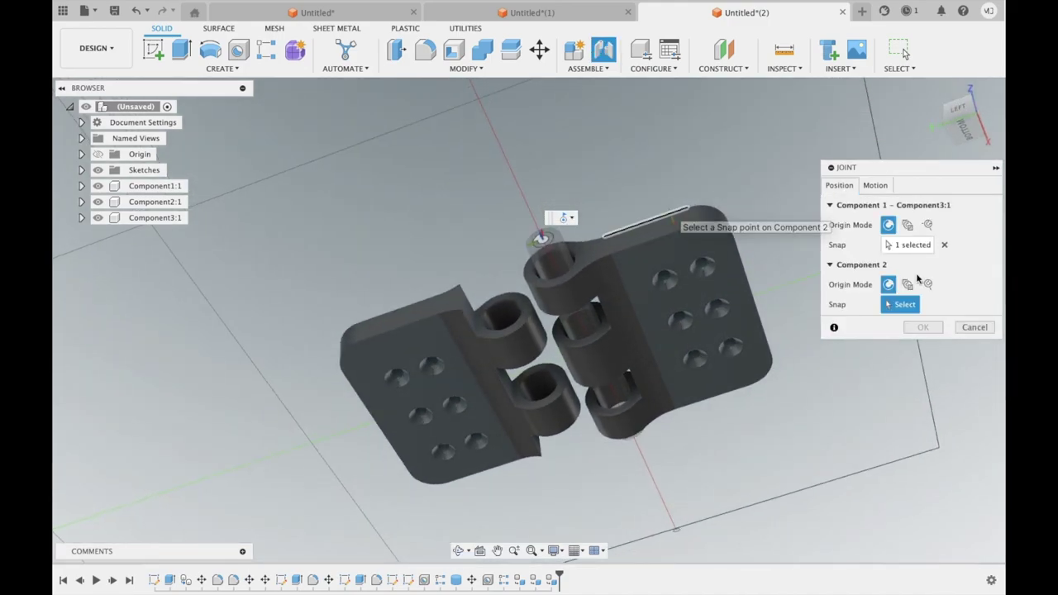
{"action": "left_click", "coordinate": [506, 315]}
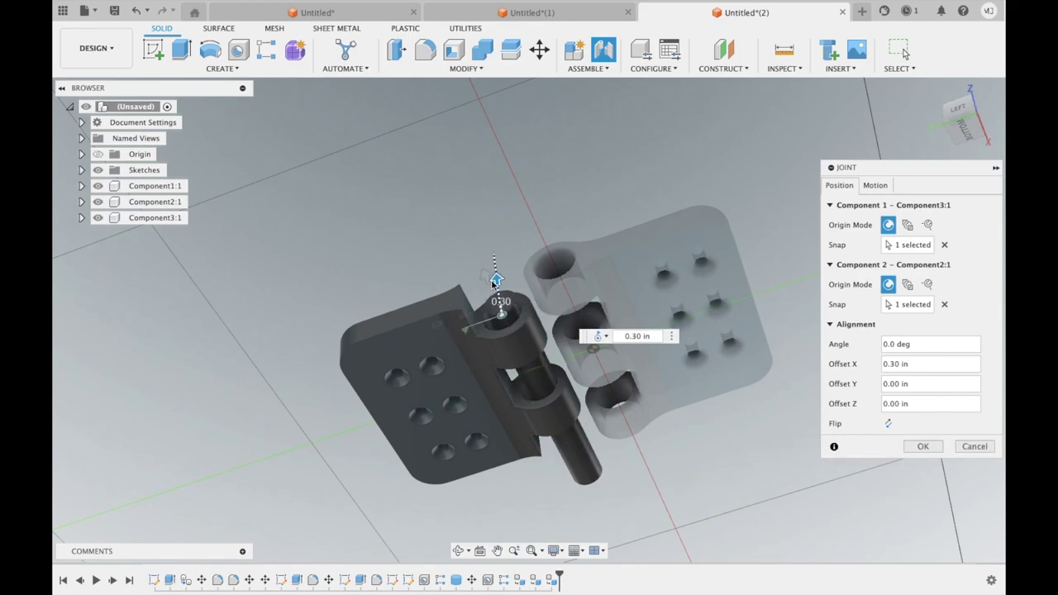
{"action": "left_click_drag", "start_coordinate": [490, 234], "coordinate": [494, 285]}
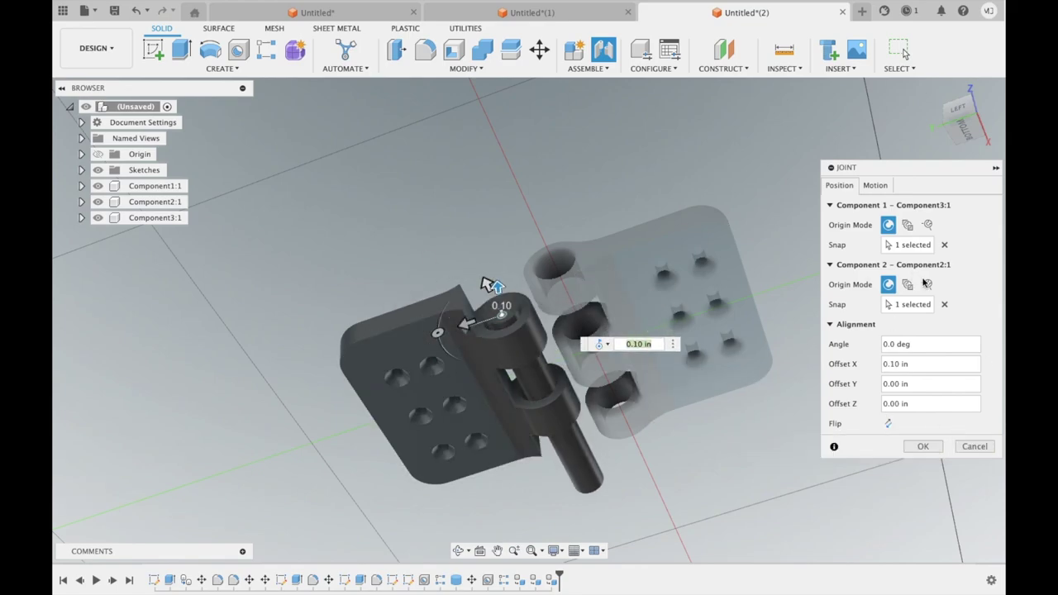
{"action": "key", "text": "Return"}
{"action": "left_click", "coordinate": [168, 190]}
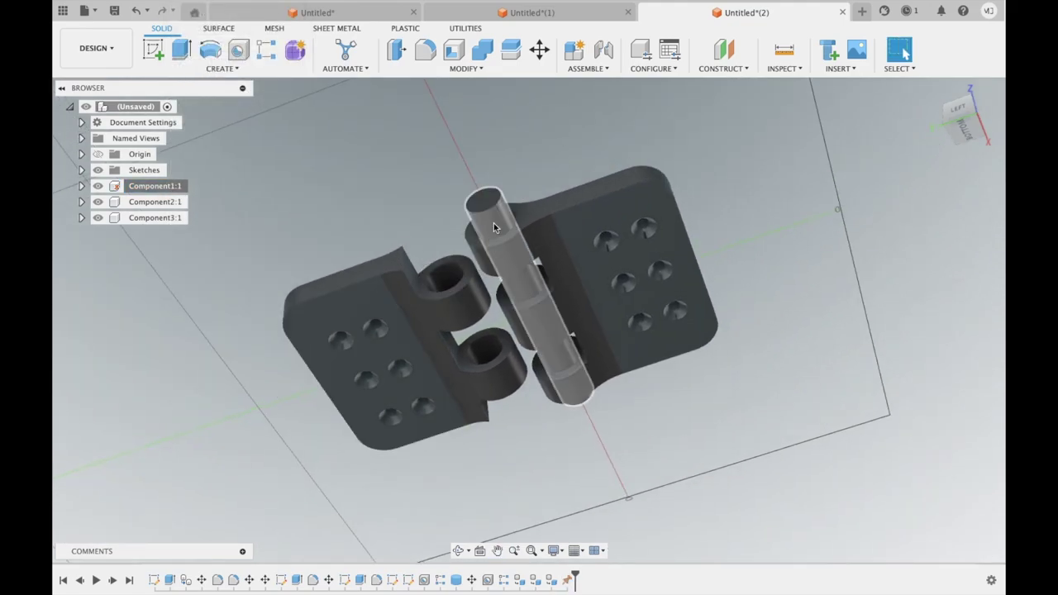
{"action": "left_click", "coordinate": [589, 69]}
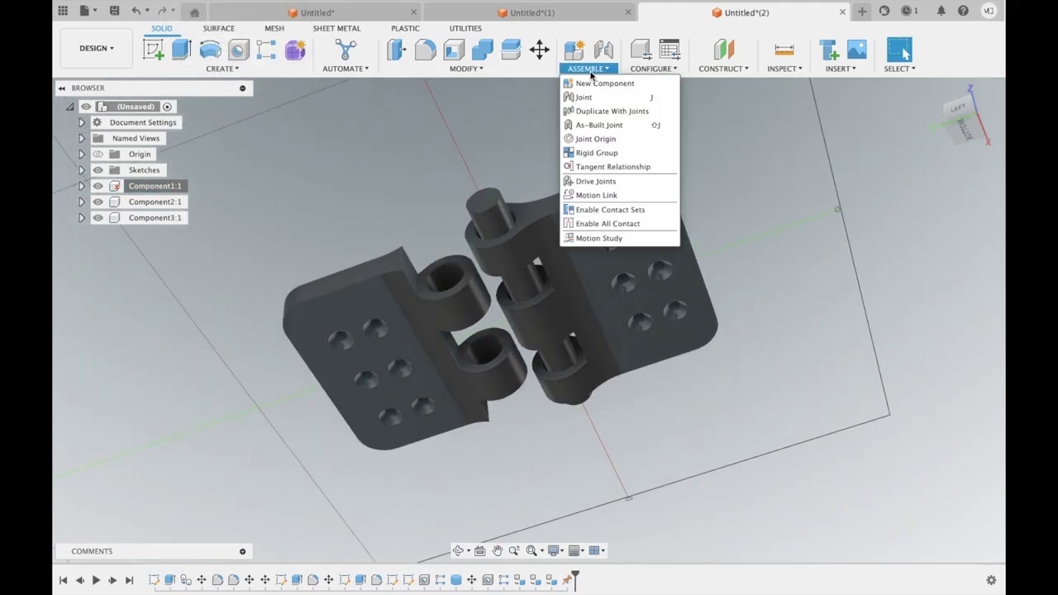
Joint the pin's top end face to the left leaf and apply it
{"action": "left_click", "coordinate": [583, 97]}
{"action": "left_click", "coordinate": [533, 227]}
{"action": "left_click", "coordinate": [381, 298]}
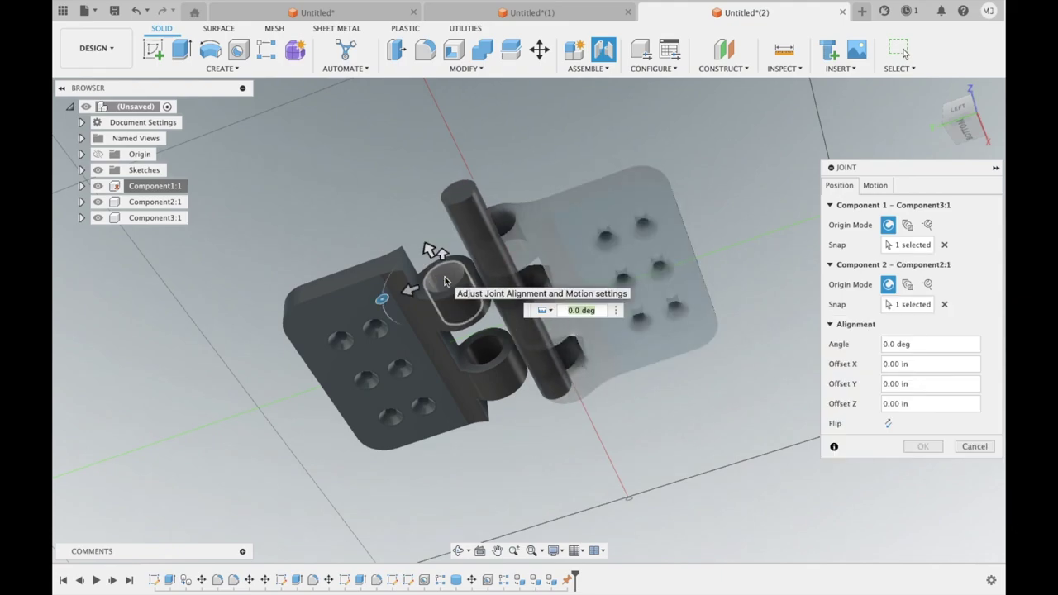
{"action": "left_click", "coordinate": [907, 225]}
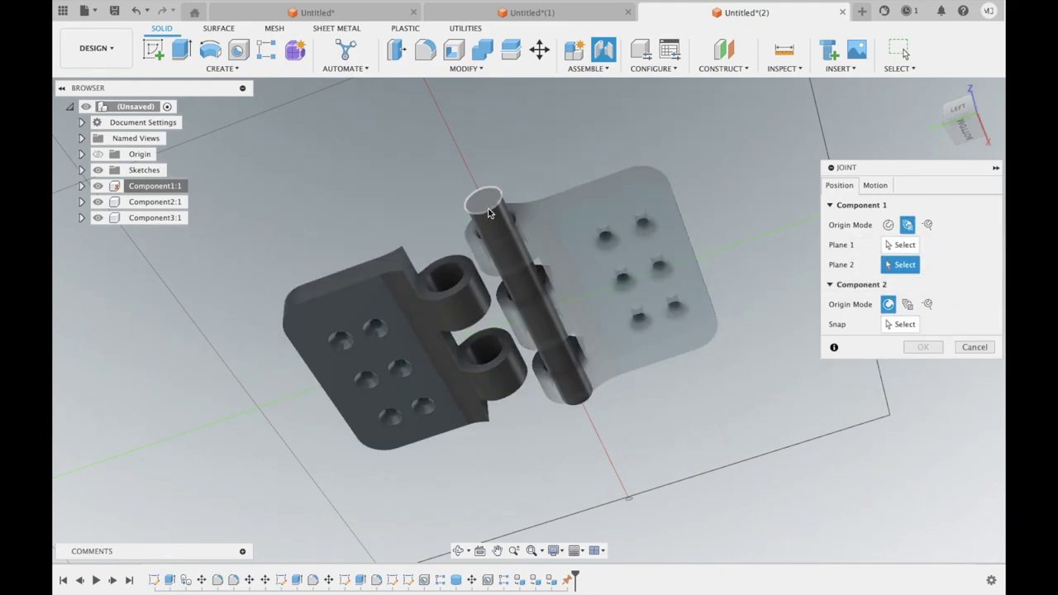
{"action": "left_click", "coordinate": [487, 214]}
{"action": "left_click", "coordinate": [974, 347]}
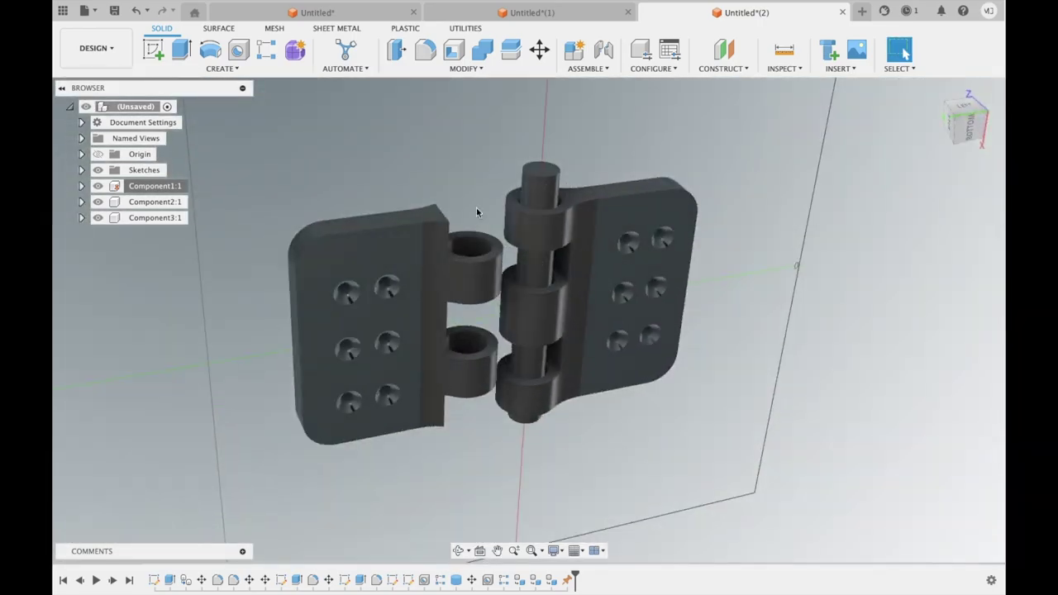
Start another joint with J and abandon it after picking one snap point
{"action": "left_click", "coordinate": [587, 68]}
{"action": "key", "text": "Escape"}
{"action": "key", "text": "j"}
{"action": "left_click", "coordinate": [472, 224]}
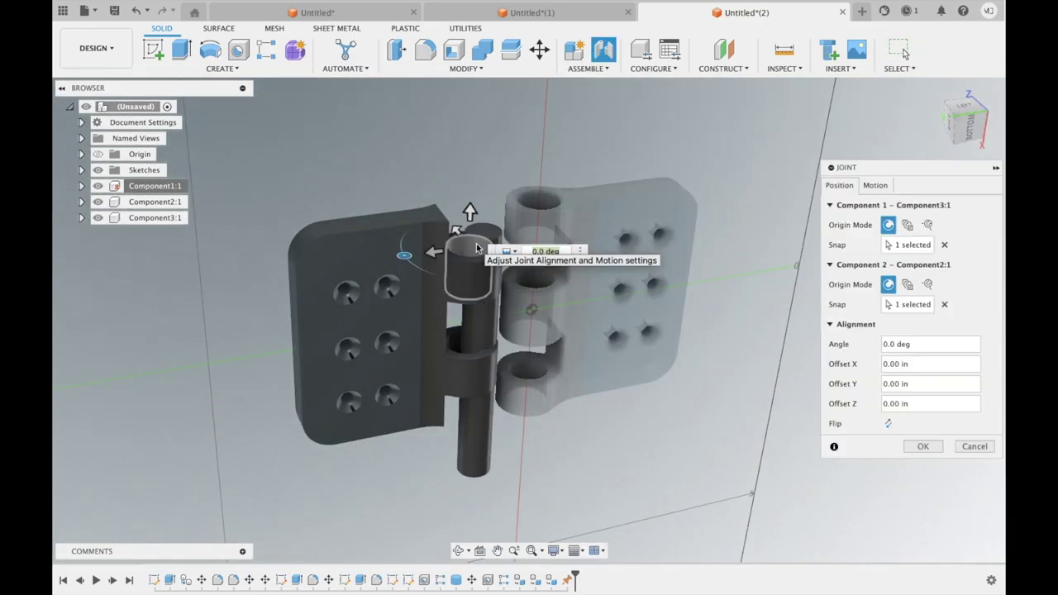
{"action": "left_click", "coordinate": [972, 449]}
Seat the pin's top in the leaf's knuckle with a flipped Pin-slot joint
{"action": "key", "text": "j"}
{"action": "left_click", "coordinate": [874, 185]}
{"action": "left_click", "coordinate": [904, 205]}
{"action": "left_click", "coordinate": [892, 277]}
{"action": "left_click", "coordinate": [839, 185]}
{"action": "left_click", "coordinate": [538, 194]}
{"action": "left_click", "coordinate": [470, 247]}
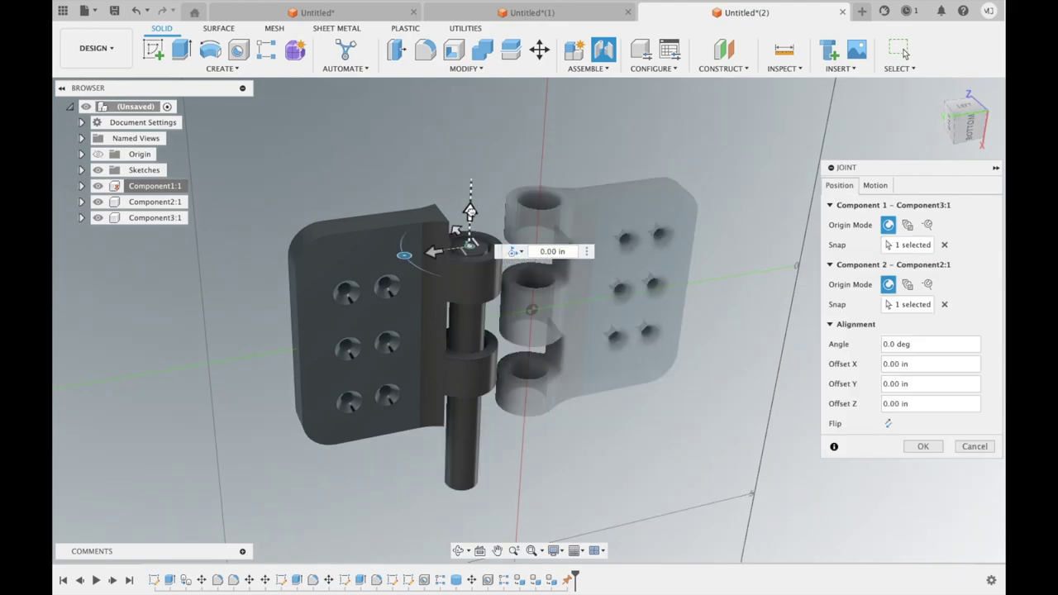
{"action": "left_click", "coordinate": [887, 423]}
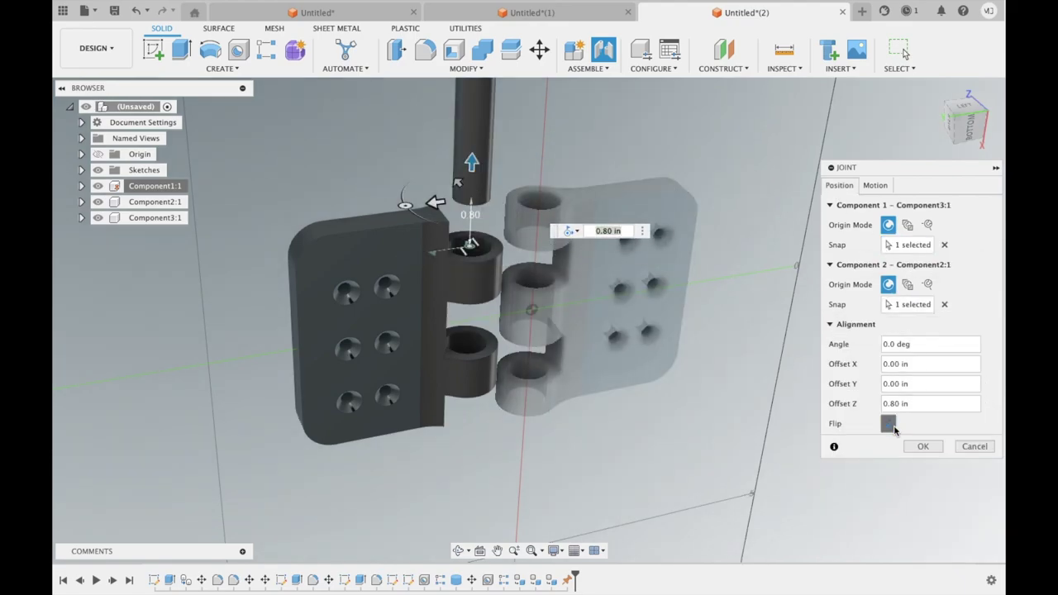
{"action": "left_click", "coordinate": [922, 446]}
Combine the pin body with the leaf into one body
{"action": "left_click", "coordinate": [547, 217]}
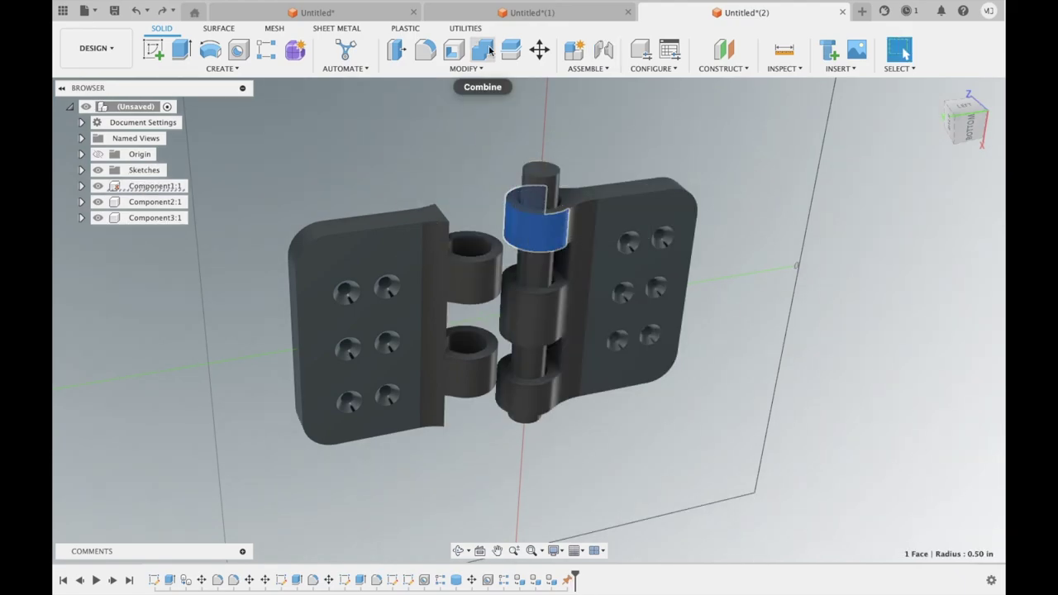
{"action": "left_click", "coordinate": [481, 50]}
{"action": "left_click", "coordinate": [572, 246]}
{"action": "left_click", "coordinate": [937, 289]}
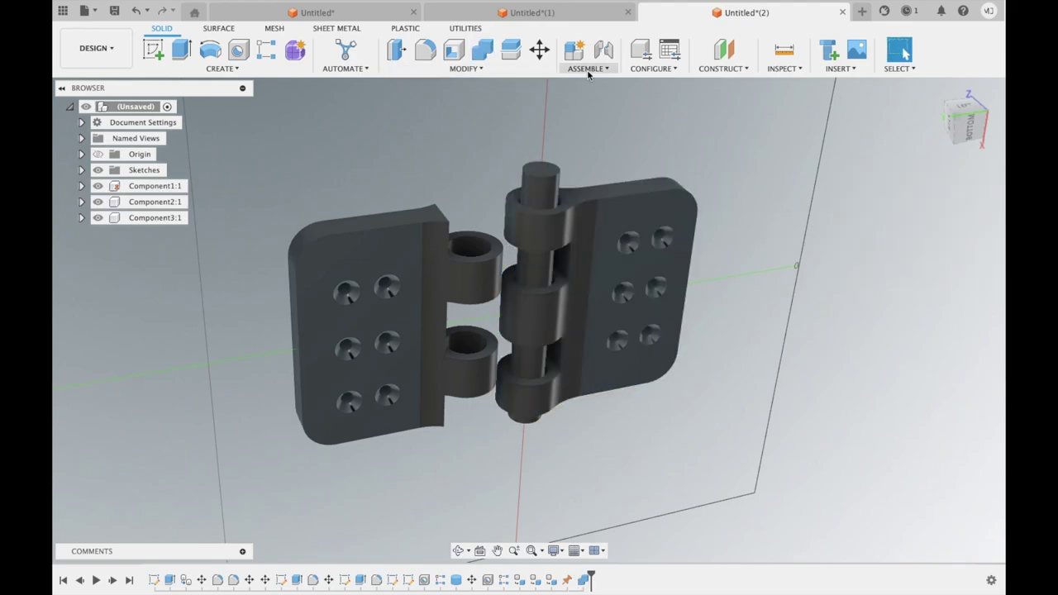
Start a new joint with the pin's top as the first point
{"action": "left_click", "coordinate": [603, 50]}
{"action": "left_click", "coordinate": [875, 185]}
{"action": "left_click", "coordinate": [839, 185]}
{"action": "left_click", "coordinate": [539, 168]}
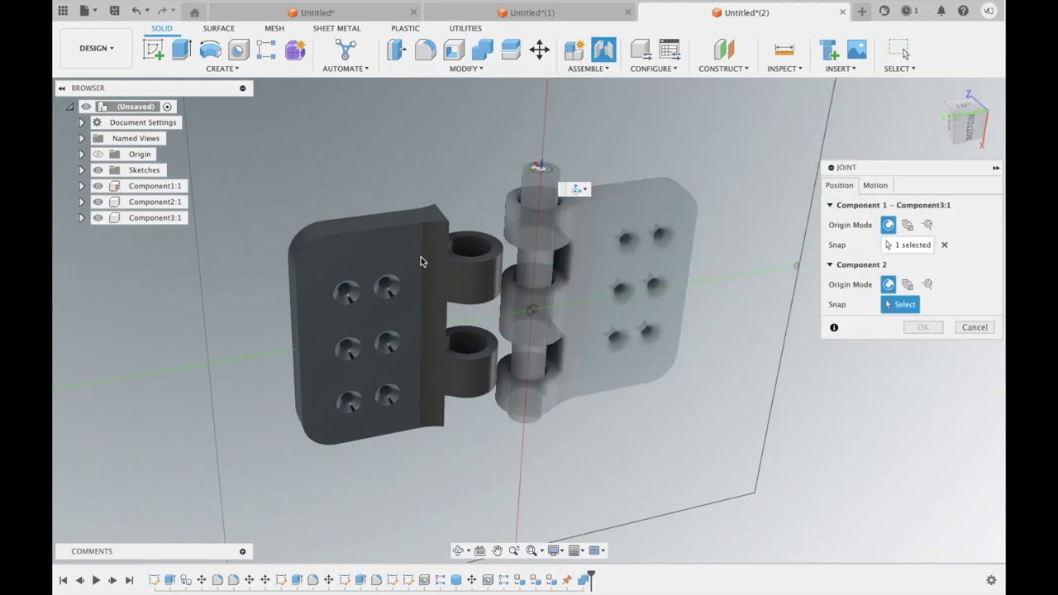
Snap the other leaf's knuckle and raise it 1.10 in to align with the pin
{"action": "left_click", "coordinate": [473, 245]}
{"action": "left_click_drag", "start_coordinate": [472, 207], "coordinate": [961, 126]}
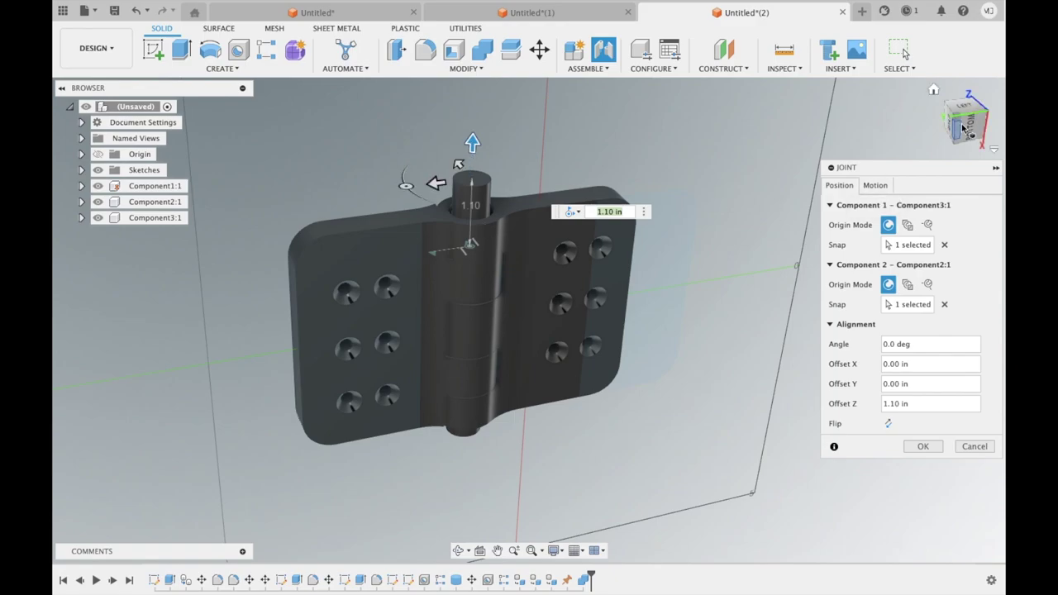
{"action": "left_click", "coordinate": [961, 127]}
Try Pin-Slot motion rotating about the Y axis, then cancel the joint
{"action": "left_click", "coordinate": [875, 185]}
{"action": "left_click", "coordinate": [897, 364]}
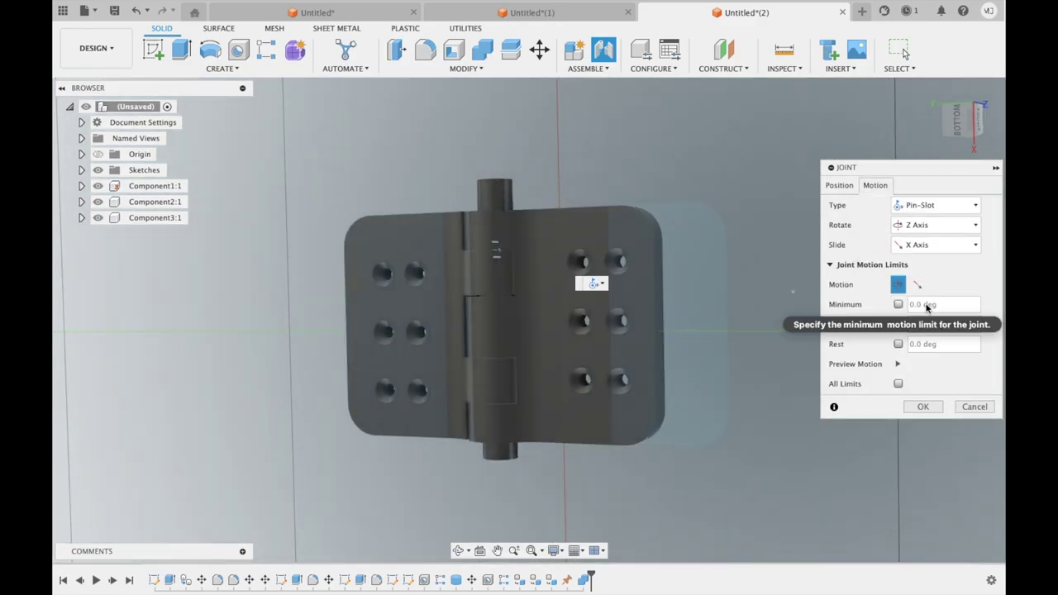
{"action": "left_click", "coordinate": [934, 225]}
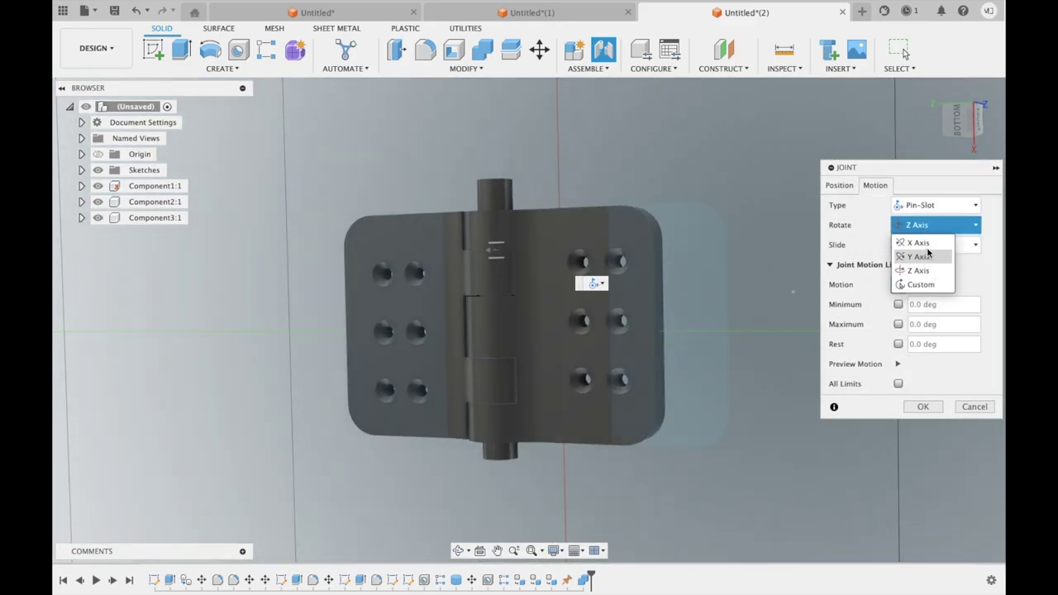
{"action": "left_click", "coordinate": [917, 257]}
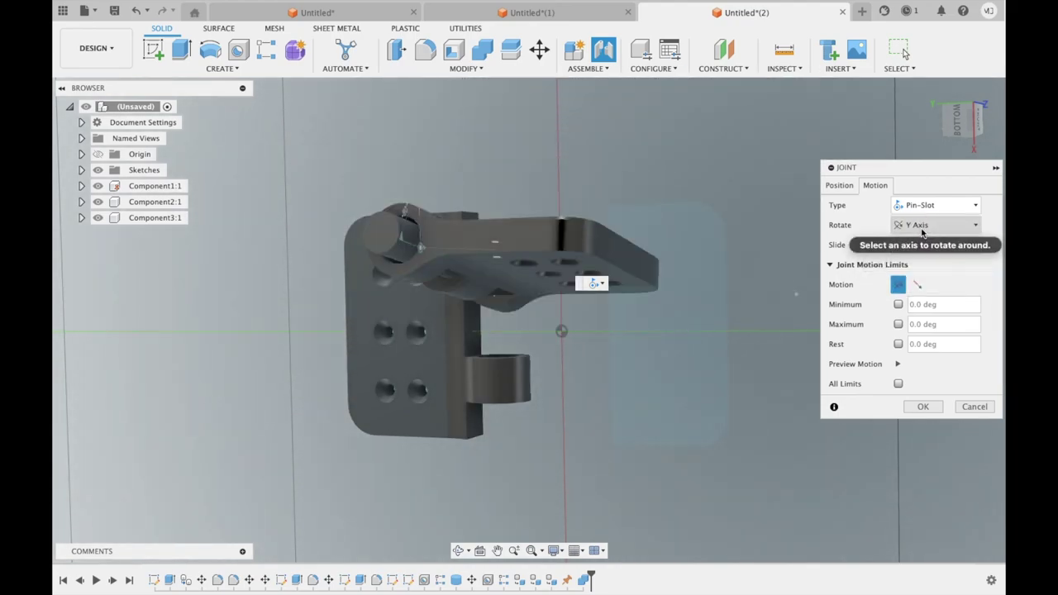
{"action": "key", "text": "Return"}
{"action": "left_click", "coordinate": [588, 68]}
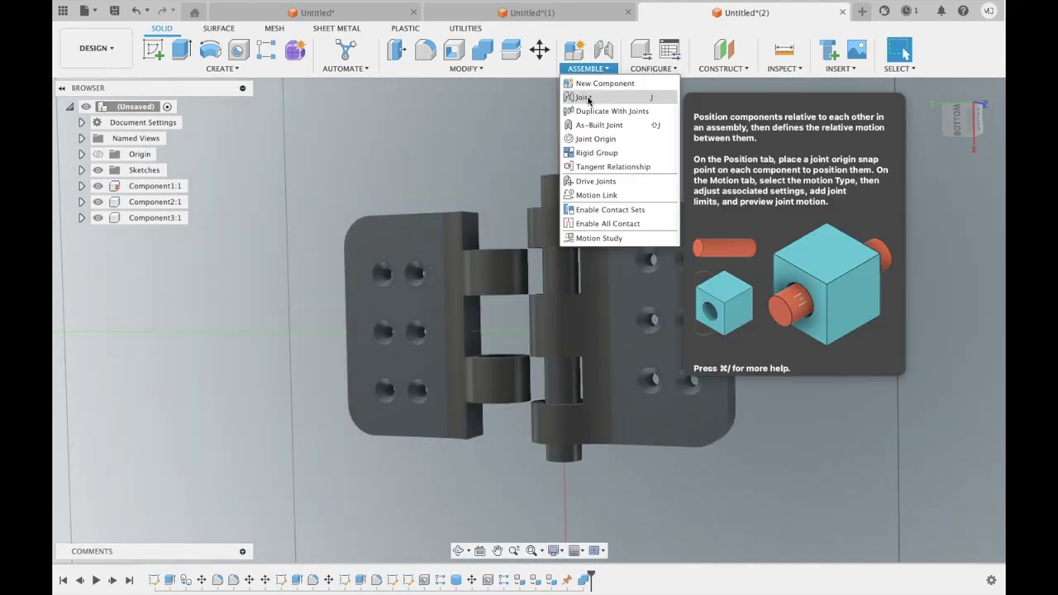
Join the second leaf to the pin's top with a Revolute joint, enabling a minimum limit
{"action": "left_click", "coordinate": [615, 95]}
{"action": "left_click", "coordinate": [568, 190]}
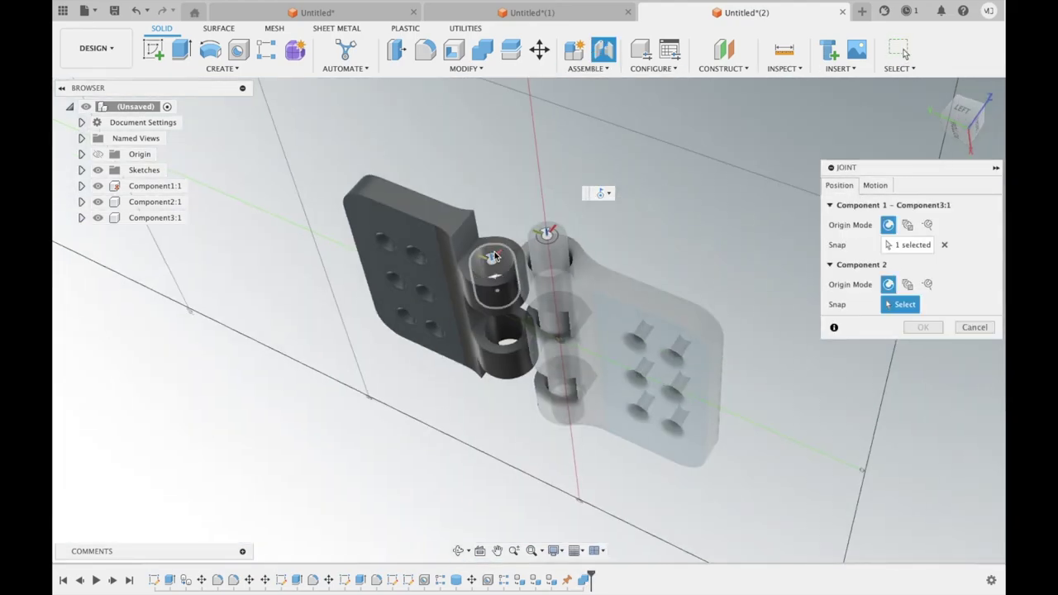
{"action": "left_click", "coordinate": [432, 237]}
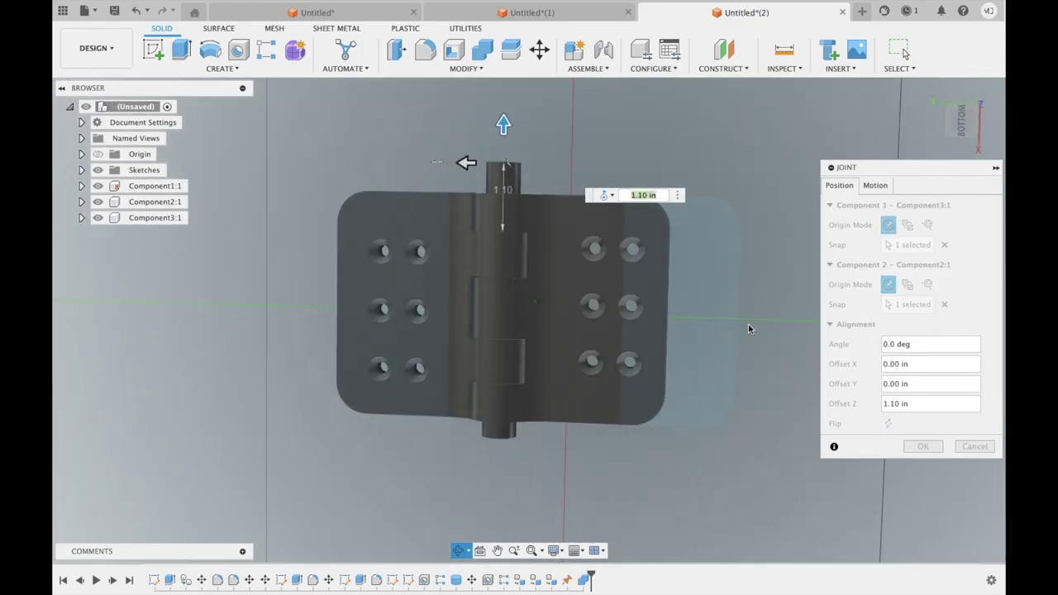
{"action": "left_click", "coordinate": [875, 185]}
{"action": "left_click", "coordinate": [897, 323]}
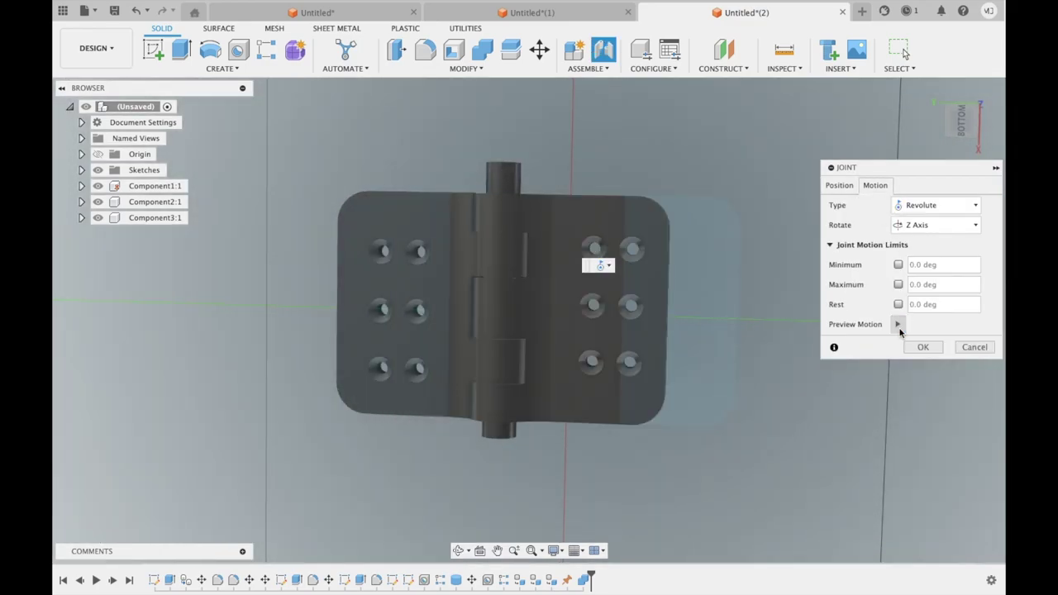
{"action": "left_click", "coordinate": [894, 284]}
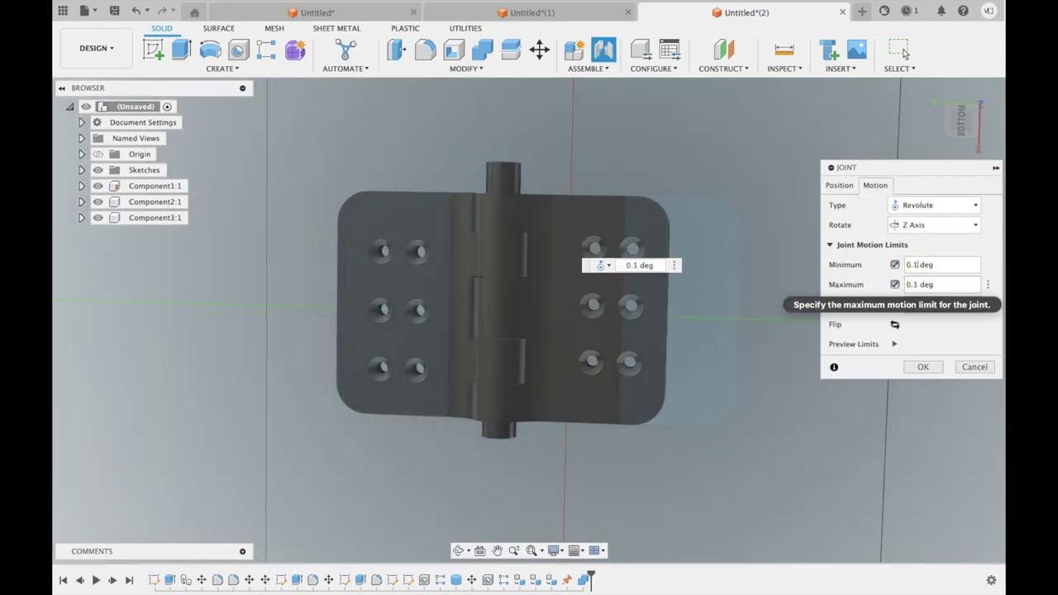
{"action": "key", "text": "Return"}
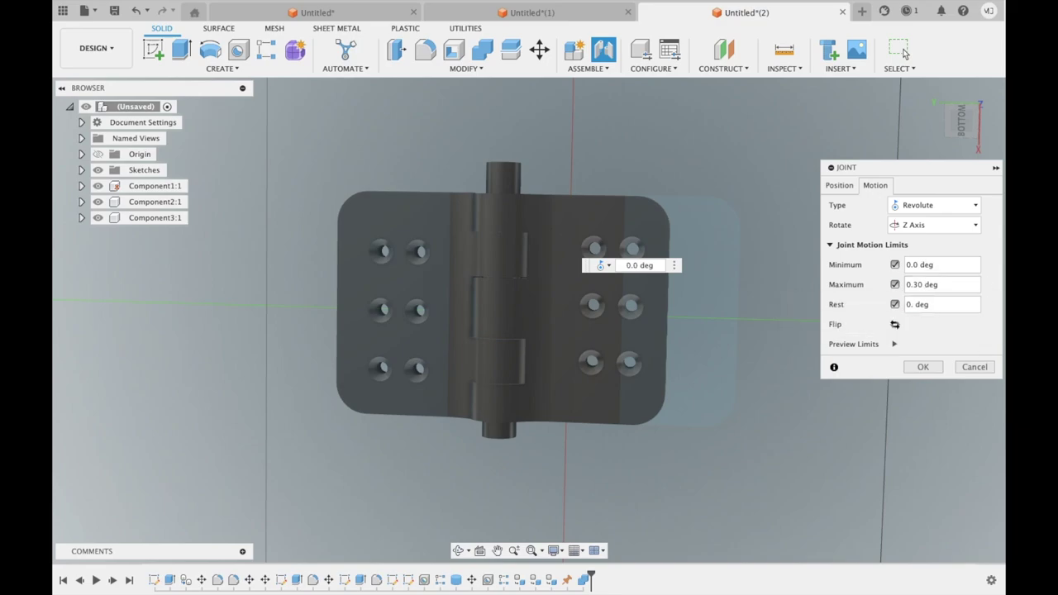
{"action": "key", "text": "Return"}
Reopen Revolute 1 with Edit Joint and go to its Motion settings
{"action": "right_click", "coordinate": [153, 185]}
{"action": "left_click", "coordinate": [182, 232]}
{"action": "left_click", "coordinate": [875, 185]}
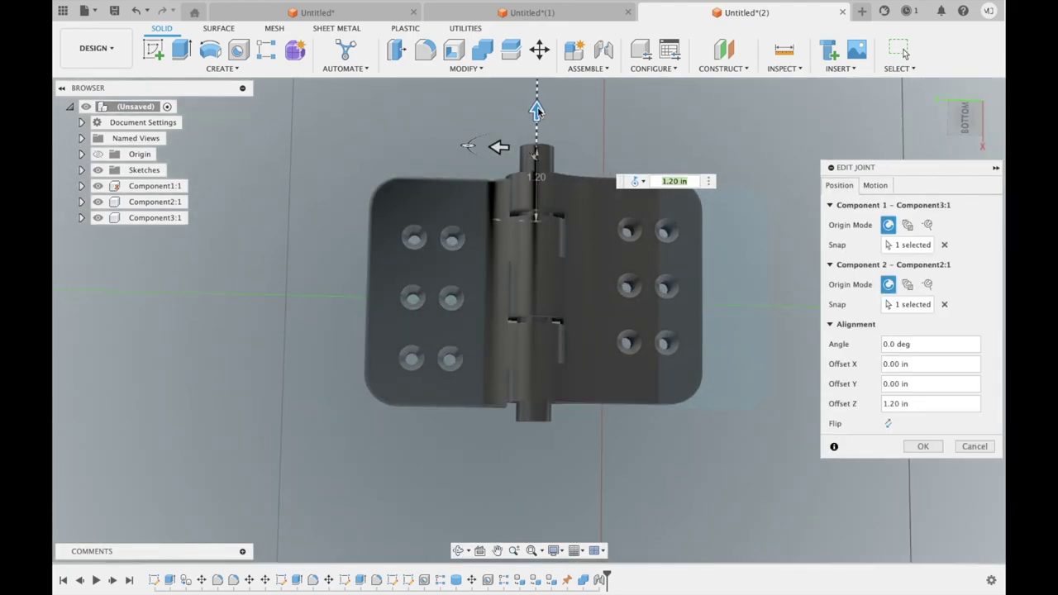
Set the leaf offset back to 1.10 in, adjust the rotation, and confirm
{"action": "left_click_drag", "start_coordinate": [536, 110], "coordinate": [690, 216]}
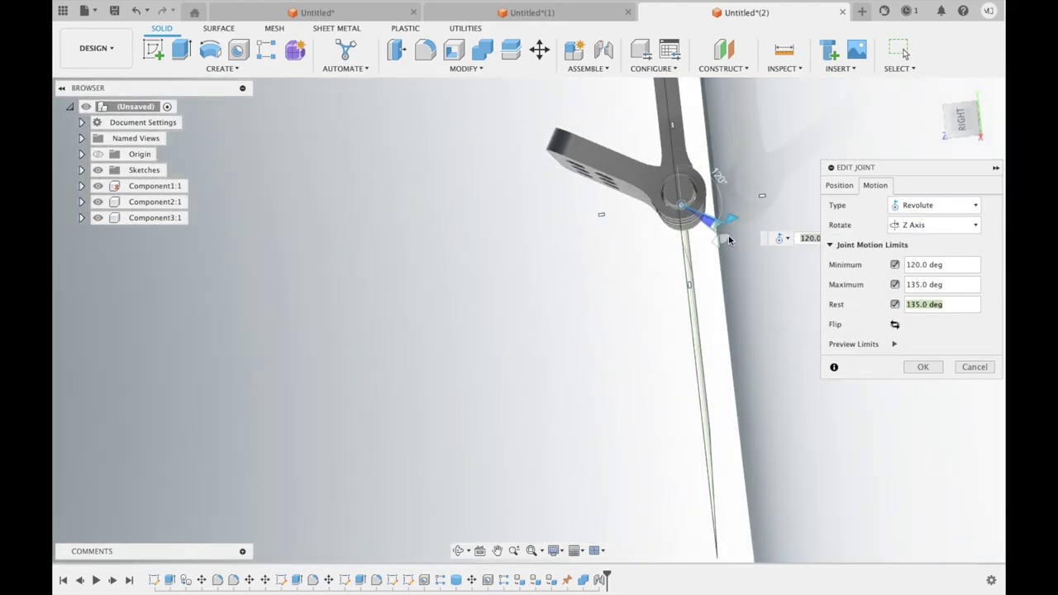
{"action": "left_click_drag", "start_coordinate": [731, 217], "coordinate": [692, 145]}
{"action": "left_click", "coordinate": [921, 368]}
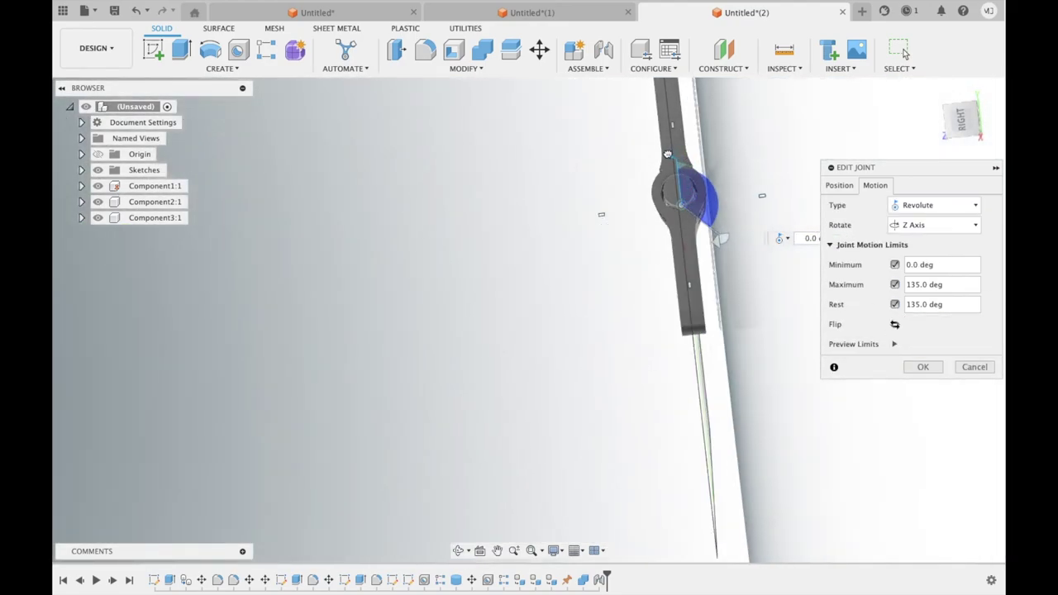
Re-edit Revolute 1, preview the 0–135° limits with 135° rest, and confirm
{"action": "right_click", "coordinate": [174, 187]}
{"action": "left_click", "coordinate": [209, 231]}
{"action": "left_click", "coordinate": [894, 343]}
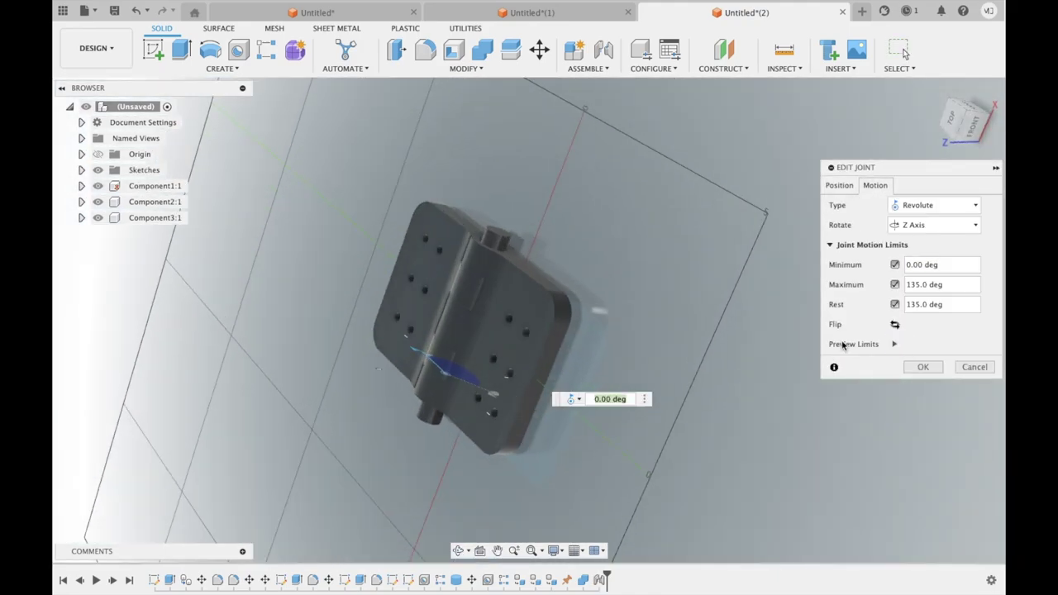
{"action": "left_click", "coordinate": [894, 344]}
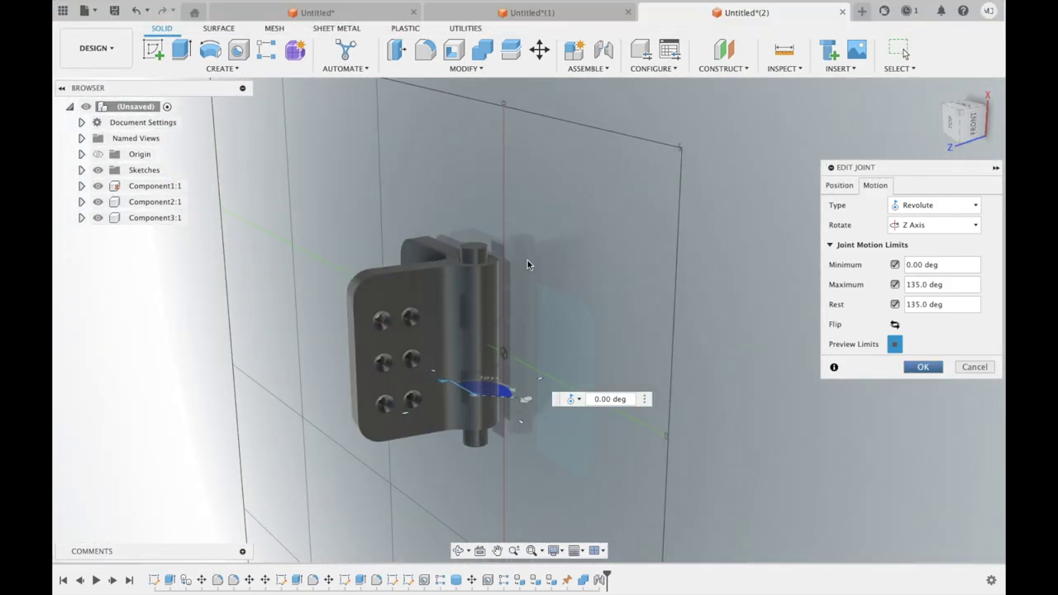
{"action": "key", "text": "Return"}
Open Appearance with A and browse the library to the Metal aluminum finishes
{"action": "key", "text": "a"}
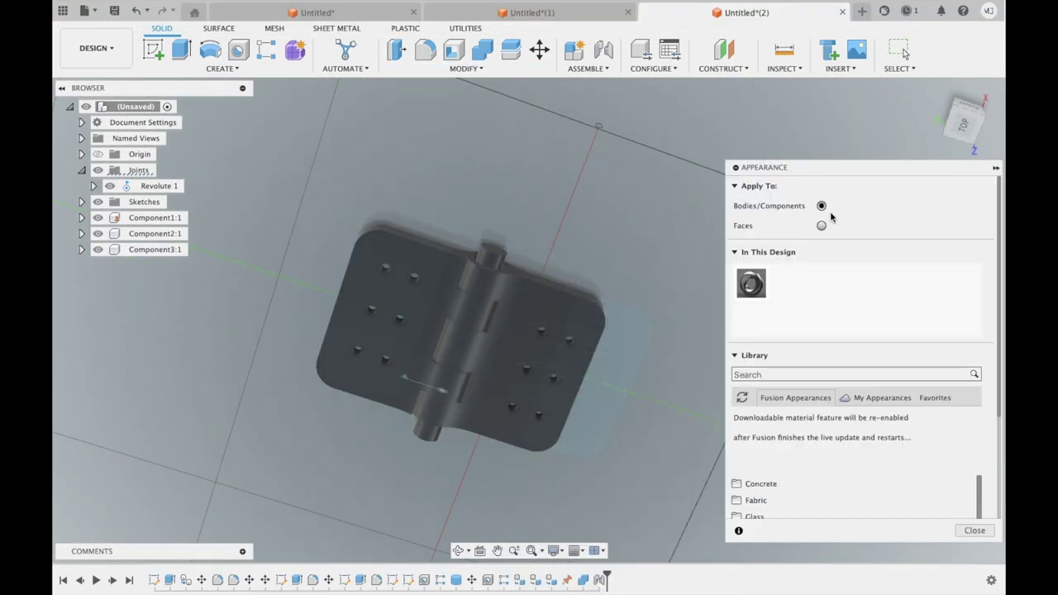
{"action": "scroll", "coordinate": [753, 408], "scroll_direction": "down", "scroll_amount": 3}
{"action": "scroll", "coordinate": [774, 441], "scroll_direction": "down", "scroll_amount": 3}
{"action": "left_click", "coordinate": [732, 405]}
{"action": "left_click", "coordinate": [743, 436]}
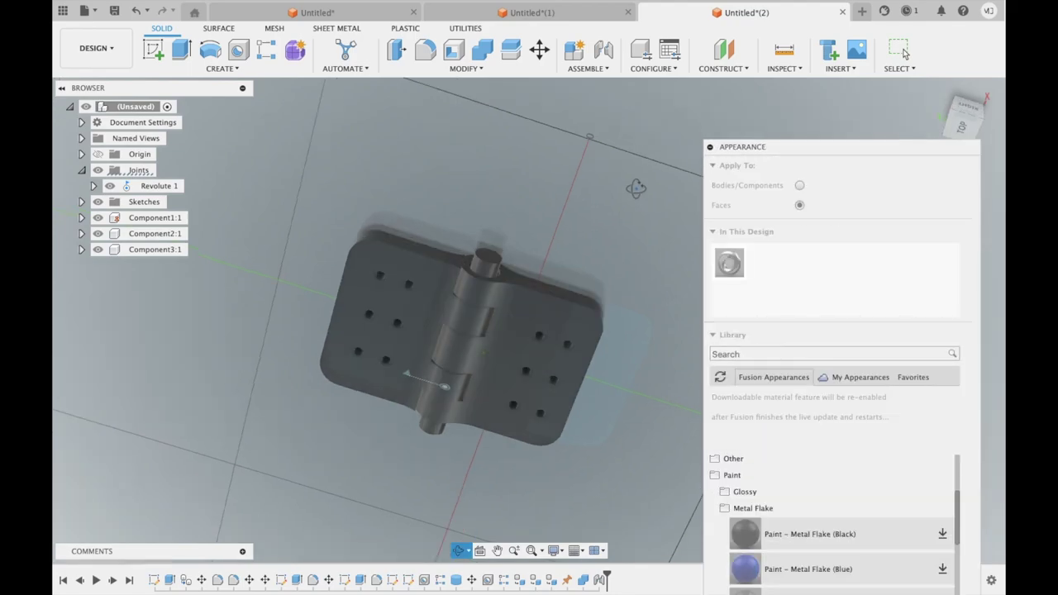
{"action": "scroll", "coordinate": [919, 425], "scroll_direction": "up", "scroll_amount": 3}
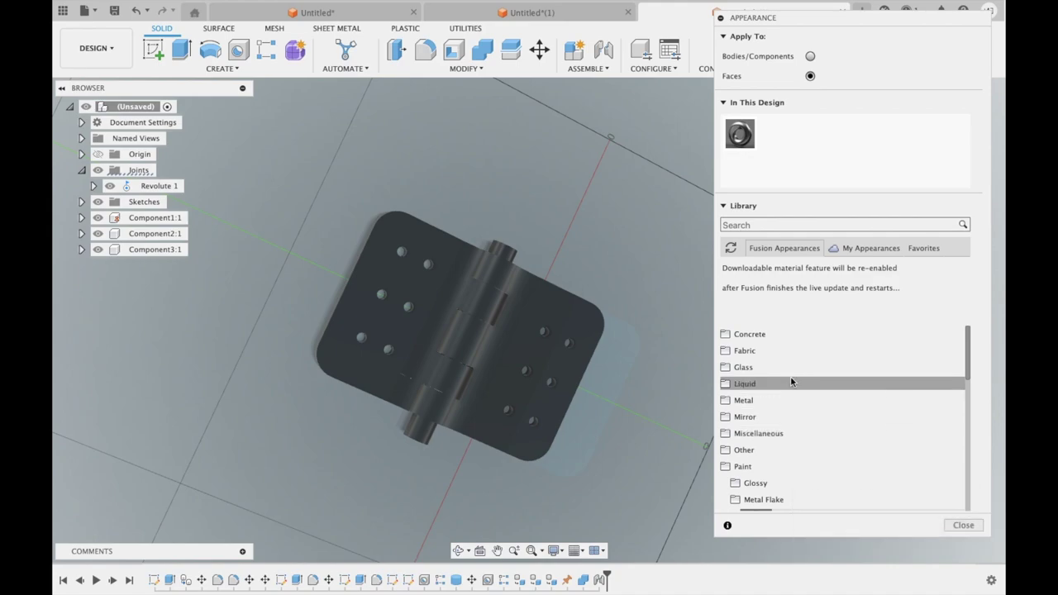
{"action": "scroll", "coordinate": [783, 409], "scroll_direction": "down", "scroll_amount": 1}
{"action": "left_click", "coordinate": [771, 385]}
{"action": "scroll", "coordinate": [754, 357], "scroll_direction": "down", "scroll_amount": 3}
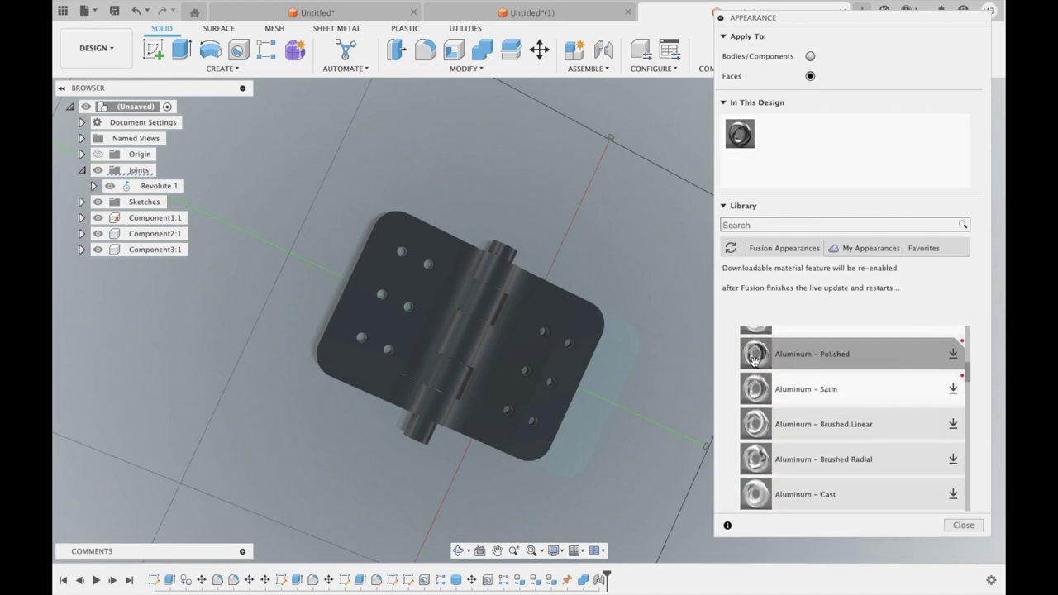
Apply appearances to whole bodies and drag an aluminum finish onto the hinge parts
{"action": "left_click_drag", "start_coordinate": [753, 357], "coordinate": [537, 347]}
{"action": "middle_click_drag", "start_coordinate": [621, 221], "coordinate": [628, 273], "text": "shift"}
{"action": "left_click", "coordinate": [809, 56]}
{"action": "left_click_drag", "start_coordinate": [753, 388], "coordinate": [512, 347]}
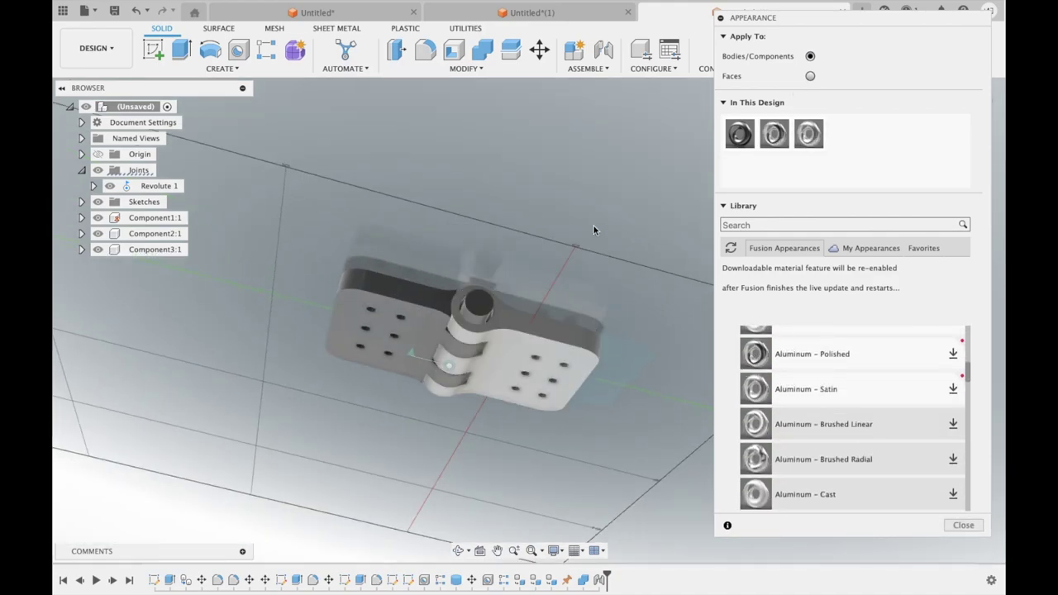
{"action": "middle_click_drag", "start_coordinate": [594, 230], "coordinate": [702, 396], "text": "shift"}
{"action": "scroll", "coordinate": [722, 425], "scroll_direction": "down", "scroll_amount": 4}
Give one leaf Anodized Glossy Blue aluminum and the other Anodized Glossy Red
{"action": "middle_click_drag", "start_coordinate": [640, 167], "coordinate": [628, 273], "text": "shift"}
{"action": "scroll", "coordinate": [814, 420], "scroll_direction": "up", "scroll_amount": 4}
{"action": "scroll", "coordinate": [815, 420], "scroll_direction": "down", "scroll_amount": 1}
{"action": "left_click_drag", "start_coordinate": [754, 412], "coordinate": [608, 385]}
{"action": "middle_click_drag", "start_coordinate": [609, 385], "coordinate": [527, 239], "text": "shift"}
{"action": "left_click_drag", "start_coordinate": [754, 482], "coordinate": [578, 371]}
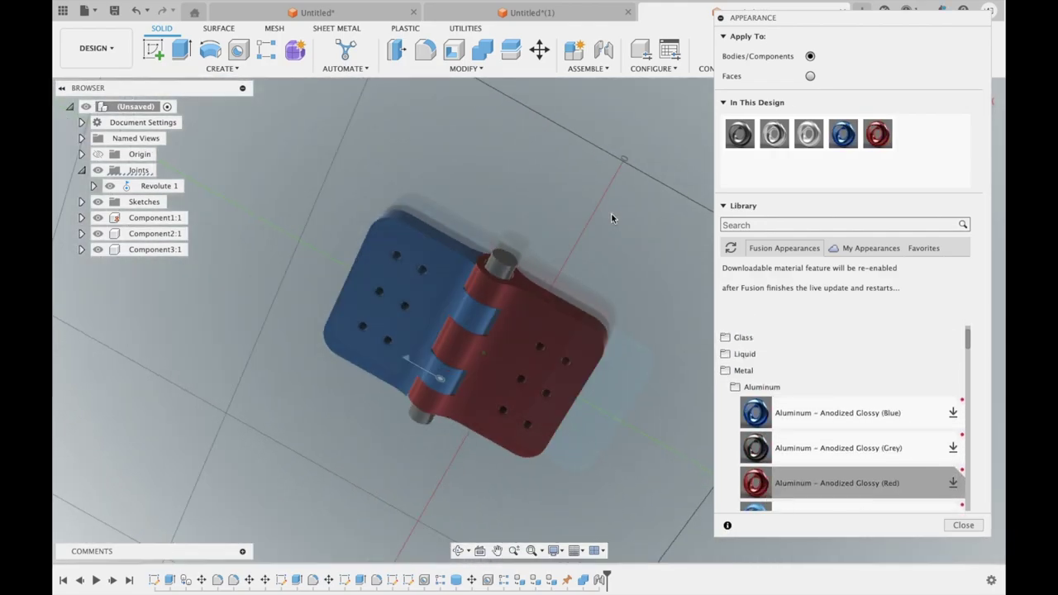
{"action": "middle_click_drag", "start_coordinate": [611, 213], "coordinate": [644, 197], "text": "shift"}
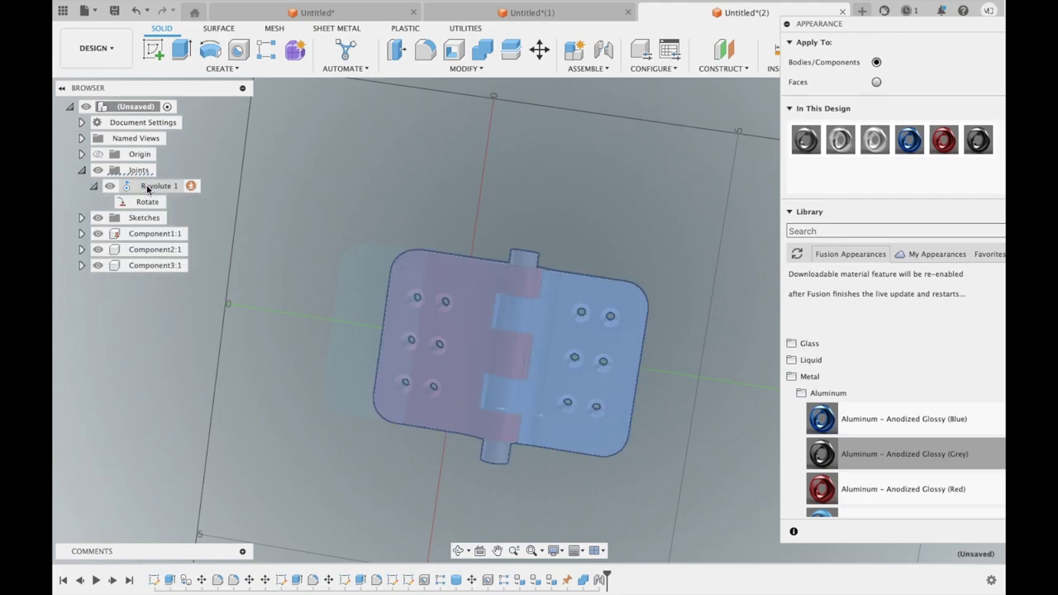
{"action": "left_click", "coordinate": [895, 531]}
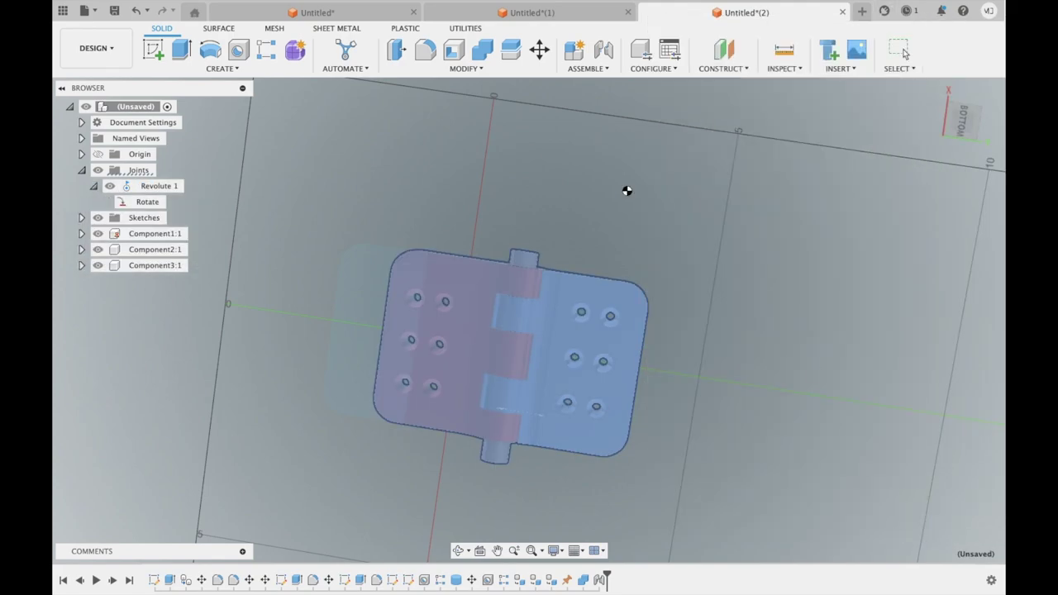
Edit Revolute 1 and preview the red and blue leaves swinging through 0–135°, zooming in closer
{"action": "right_click", "coordinate": [136, 190]}
{"action": "left_click", "coordinate": [182, 233]}
{"action": "left_click", "coordinate": [895, 344]}
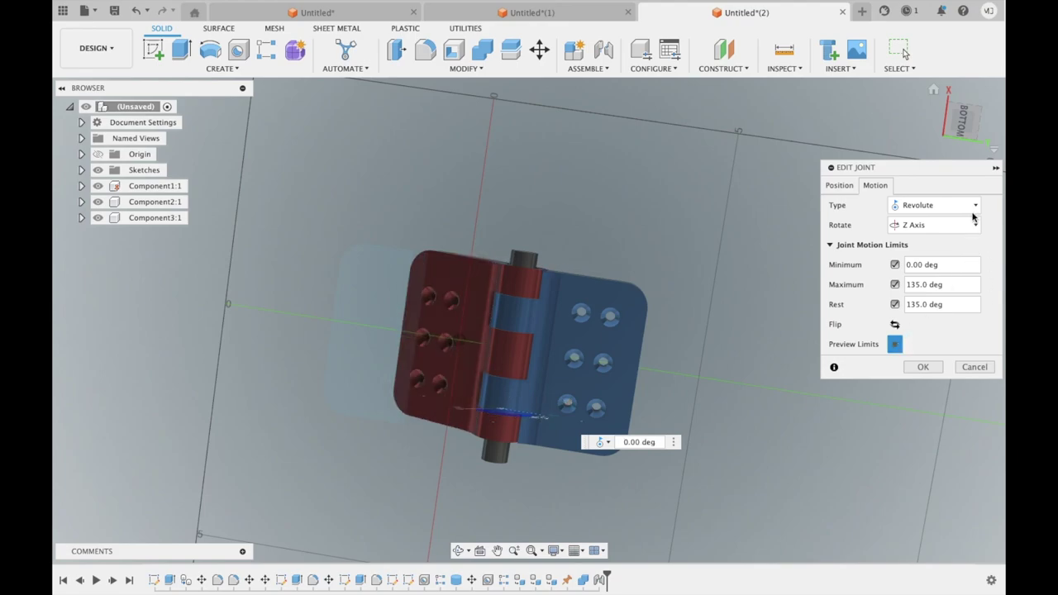
{"action": "scroll", "coordinate": [808, 142], "scroll_direction": "up", "scroll_amount": 5, "text": "shift"}
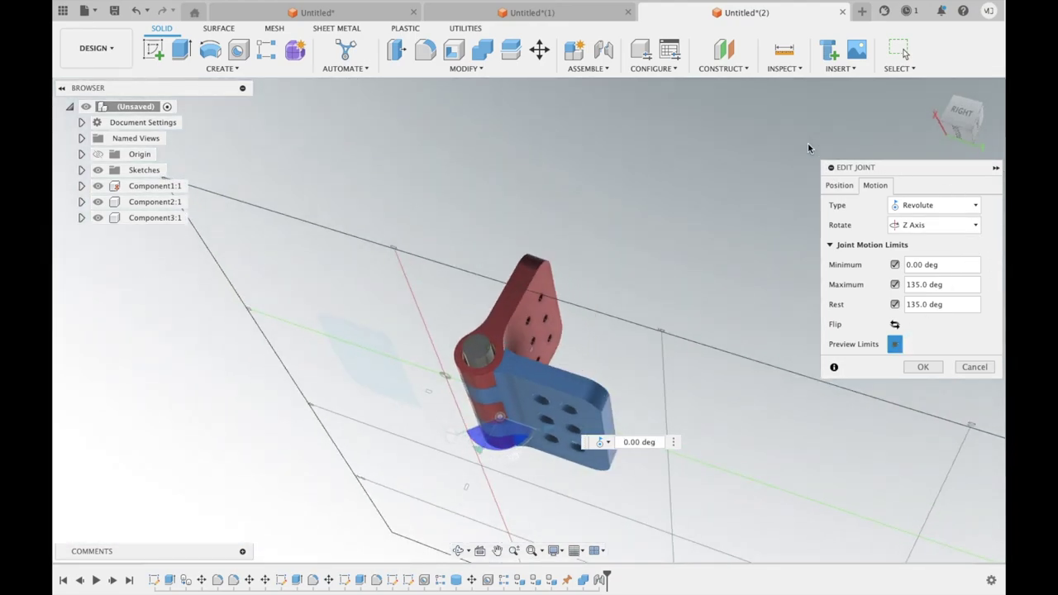
{"action": "scroll", "coordinate": [807, 142], "scroll_direction": "up", "scroll_amount": 5, "text": "shift"}
{"action": "scroll", "coordinate": [808, 148], "scroll_direction": "up", "scroll_amount": 5, "text": "shift"}
{"action": "scroll", "coordinate": [808, 148], "scroll_direction": "up", "scroll_amount": 5, "text": "shift"}
{"action": "scroll", "coordinate": [808, 148], "scroll_direction": "up", "scroll_amount": 3, "text": "shift"}
{"action": "scroll", "coordinate": [808, 148], "scroll_direction": "up", "scroll_amount": 3, "text": "shift"}
{"action": "scroll", "coordinate": [808, 148], "scroll_direction": "up", "scroll_amount": 3, "text": "shift"}
{"action": "scroll", "coordinate": [808, 148], "scroll_direction": "up", "scroll_amount": 3, "text": "shift"}
{"action": "scroll", "coordinate": [808, 148], "scroll_direction": "up", "scroll_amount": 3, "text": "shift"}
{"action": "scroll", "coordinate": [808, 148], "scroll_direction": "up", "scroll_amount": 3, "text": "shift"}
{"action": "scroll", "coordinate": [808, 148], "scroll_direction": "up", "scroll_amount": 2, "text": "shift"}
{"action": "scroll", "coordinate": [808, 148], "scroll_direction": "up", "scroll_amount": 3, "text": "shift"}
{"action": "scroll", "coordinate": [808, 148], "scroll_direction": "up", "scroll_amount": 3, "text": "shift"}
{"action": "scroll", "coordinate": [808, 148], "scroll_direction": "up", "scroll_amount": 3, "text": "shift"}
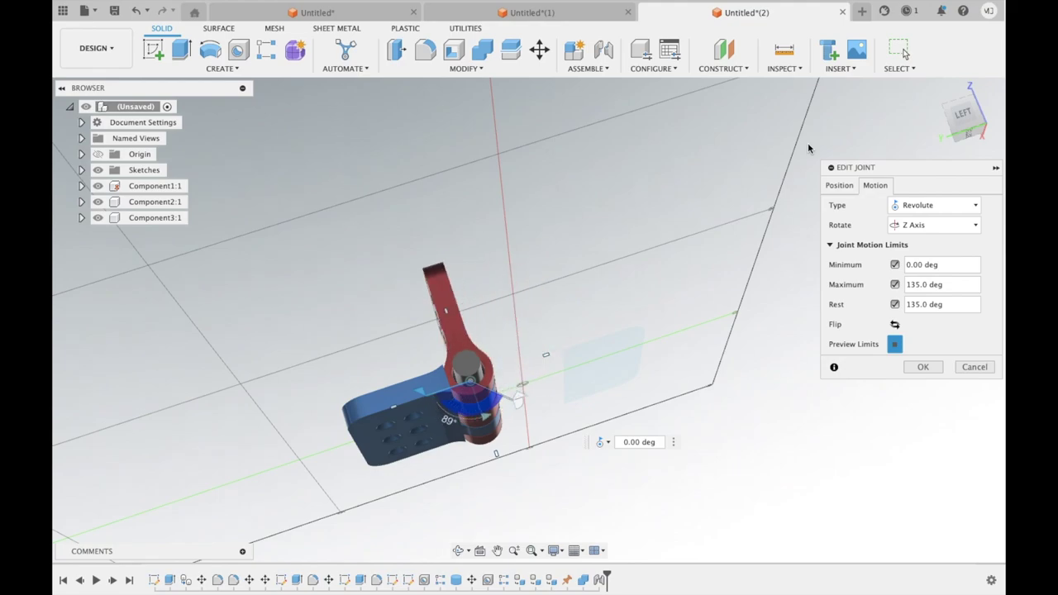